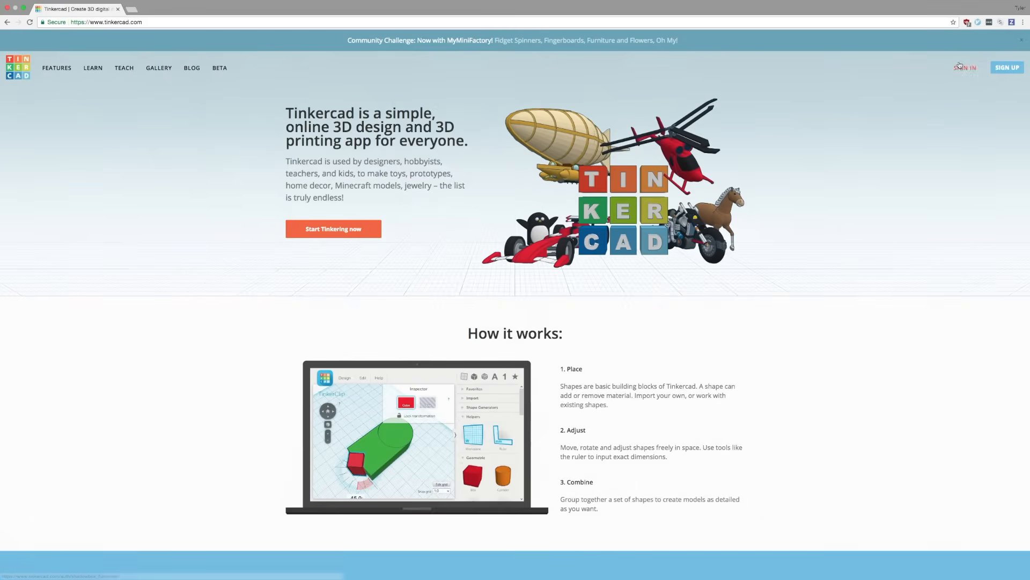
- Sign in to the dashboard and start a new empty design
{"action": "left_click", "coordinate": [963, 68]}
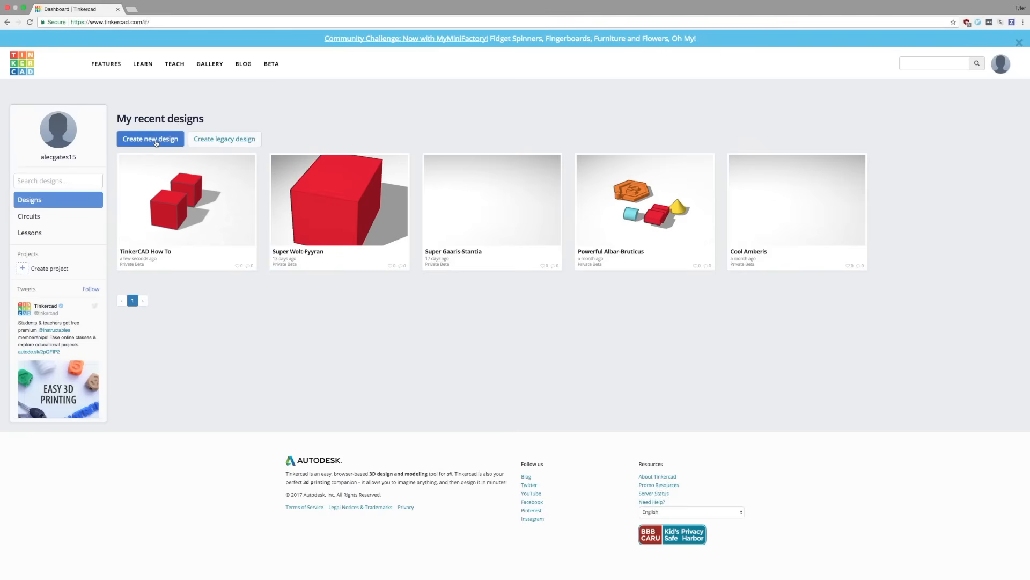
{"action": "left_click", "coordinate": [157, 143]}
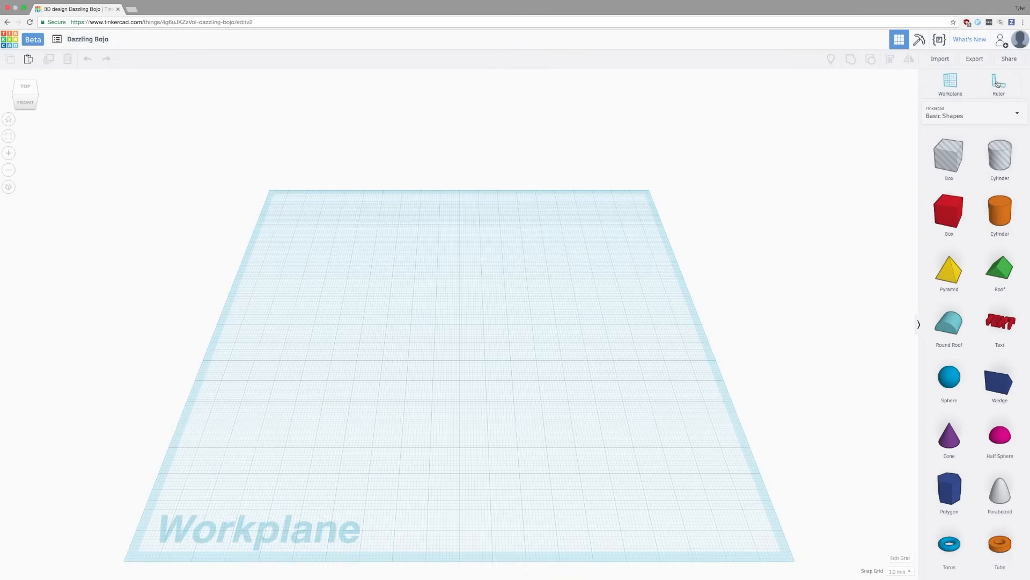
- Place a red box in the middle of the workplane
{"action": "mouse_move", "coordinate": [949, 156]}
{"action": "left_click_drag", "start_coordinate": [950, 217], "coordinate": [435, 325]}
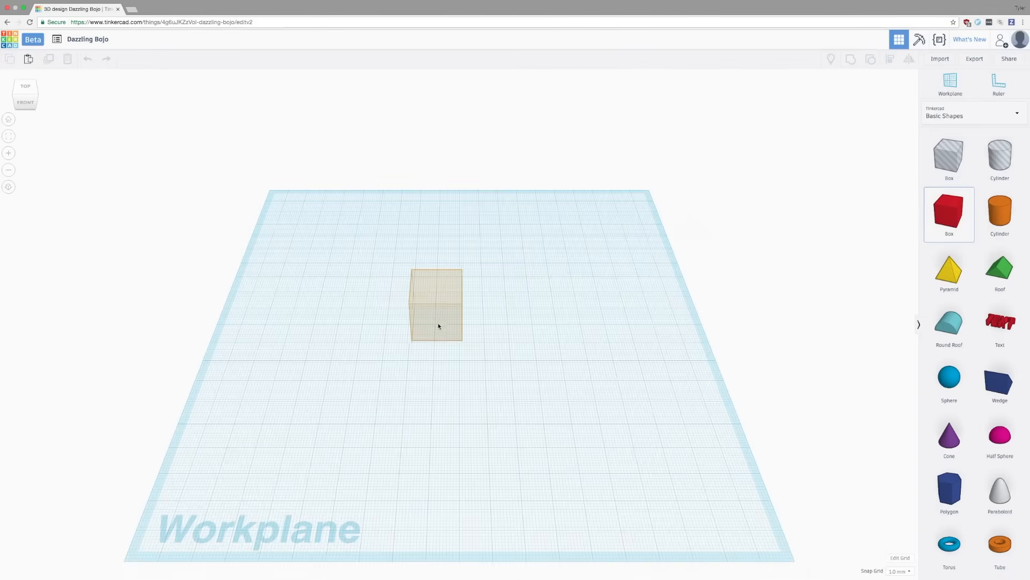
{"action": "left_click_drag", "start_coordinate": [434, 325], "coordinate": [430, 328]}
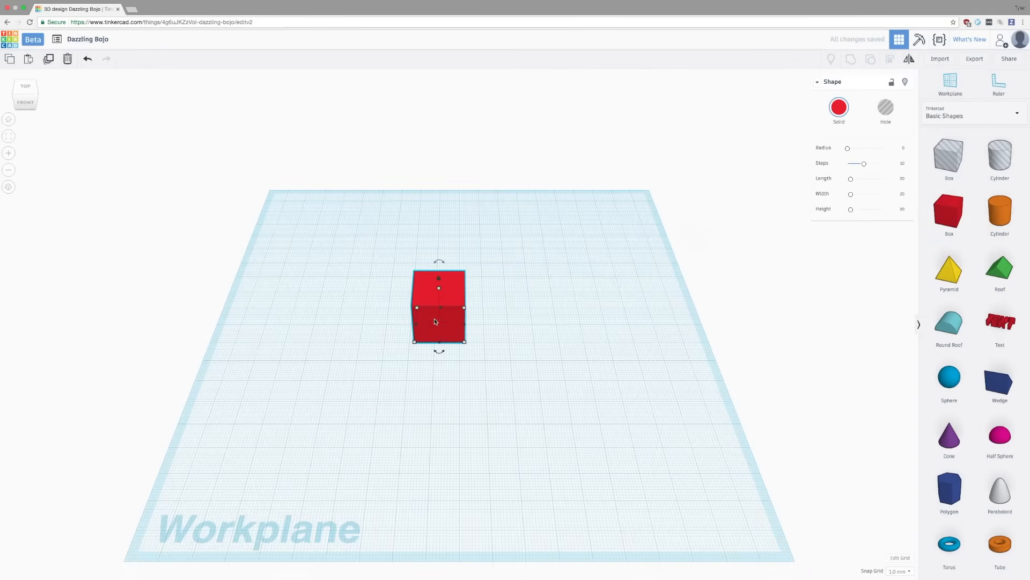
- Make two copies of the box (Paste, then Duplicate), each moved to the right of the last
{"action": "left_click", "coordinate": [29, 60]}
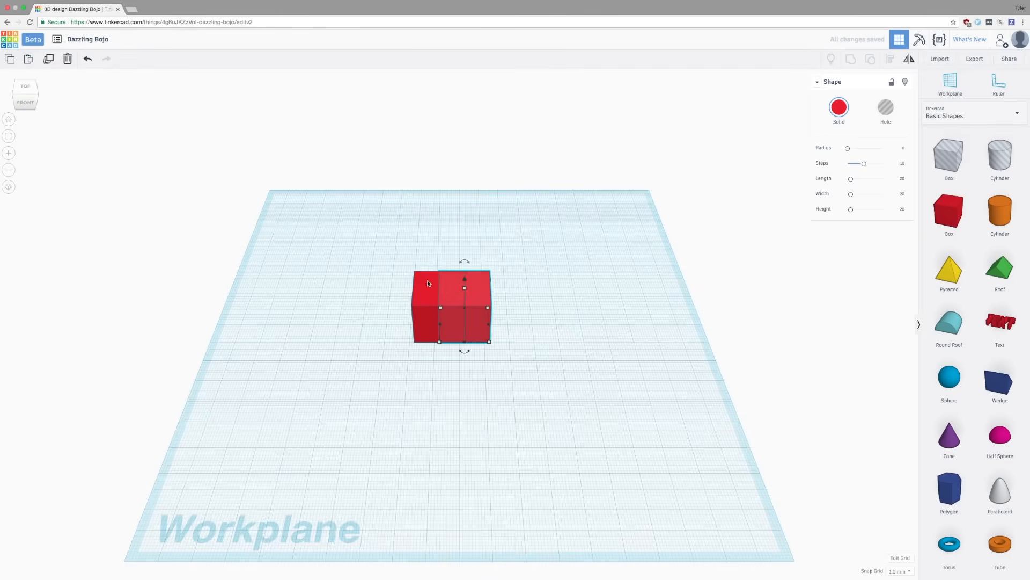
{"action": "left_click_drag", "start_coordinate": [476, 299], "coordinate": [521, 298]}
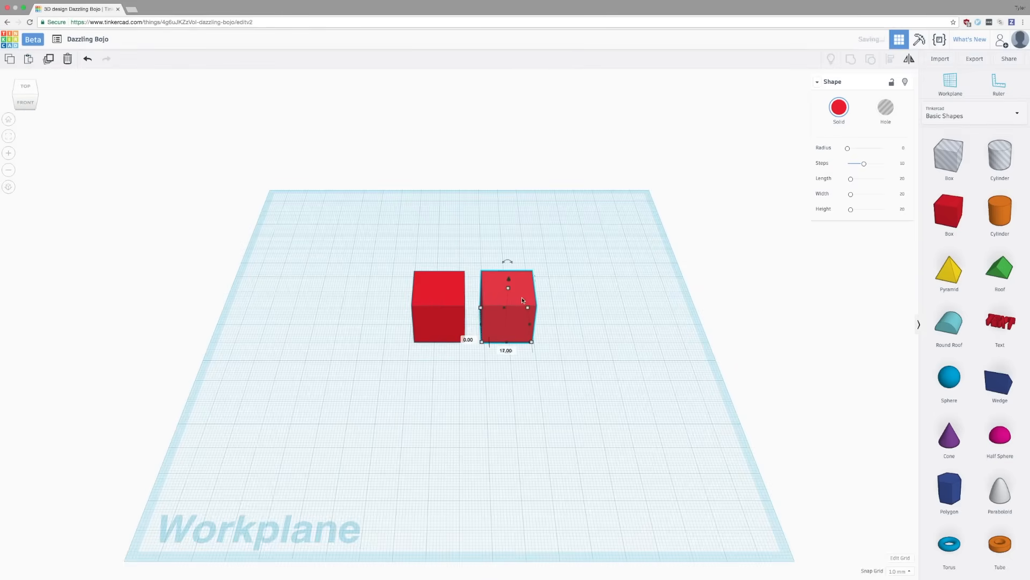
{"action": "left_click", "coordinate": [48, 59]}
{"action": "left_click_drag", "start_coordinate": [515, 308], "coordinate": [578, 306]}
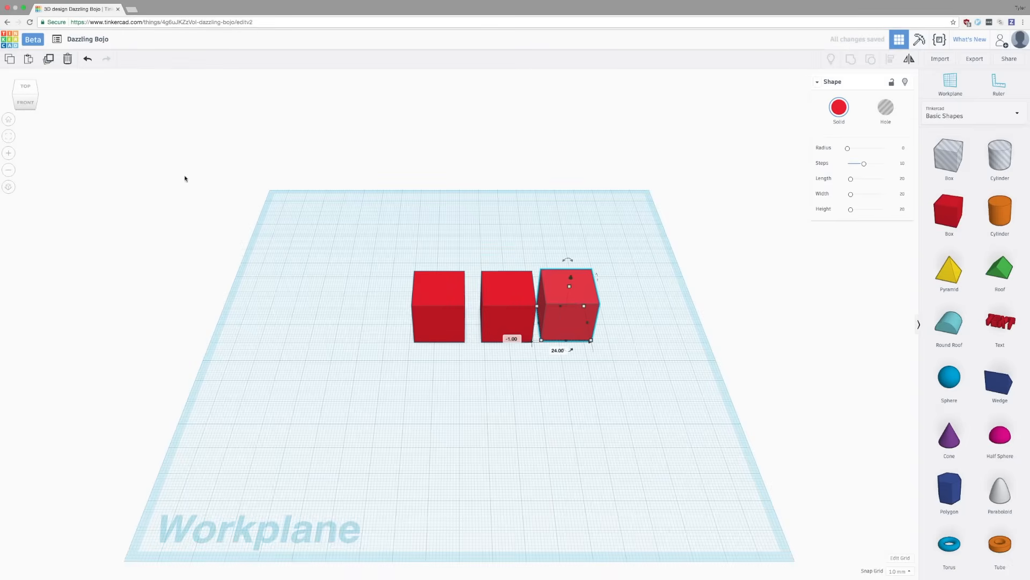
- Delete the third box, undoing and redoing the deletion
{"action": "left_click", "coordinate": [62, 62]}
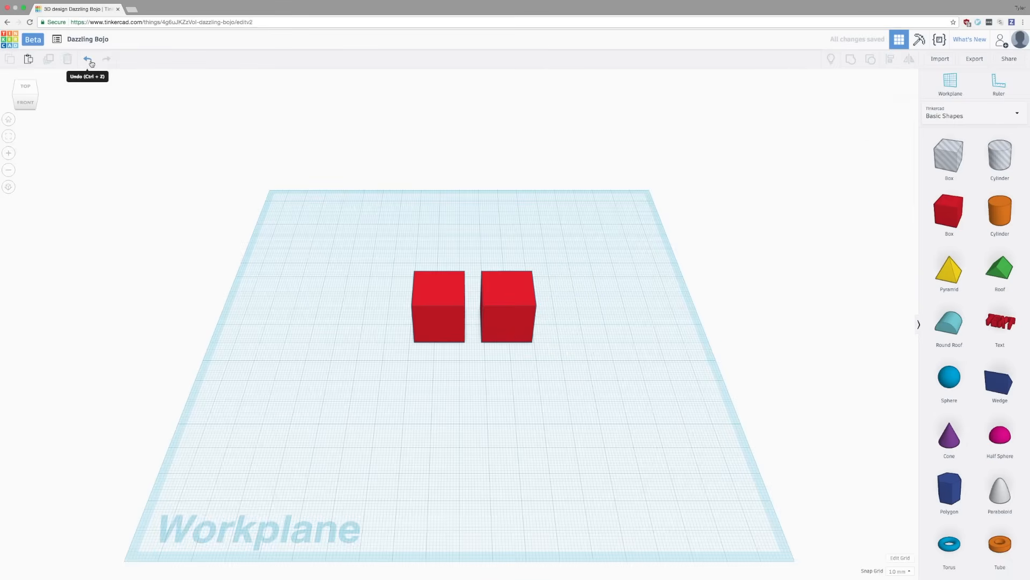
{"action": "left_click", "coordinate": [88, 61]}
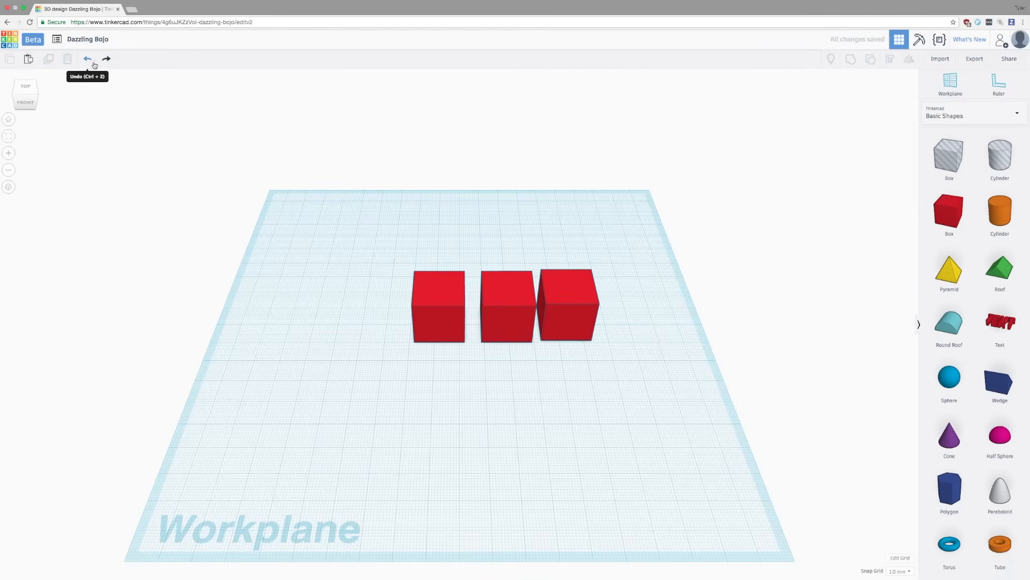
{"action": "left_click", "coordinate": [108, 64]}
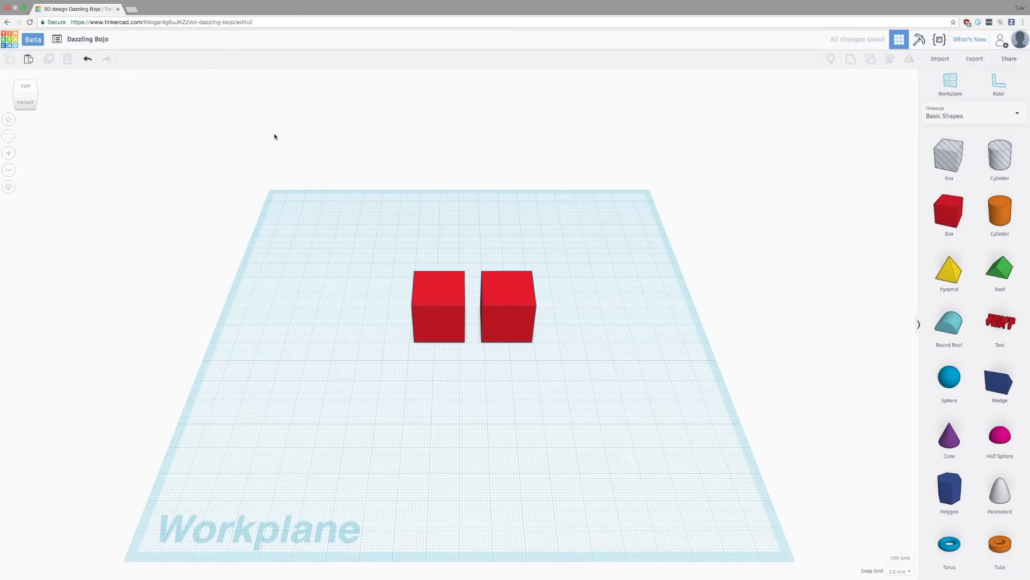
- Hide the right-hand box, then show all shapes again
{"action": "left_click", "coordinate": [507, 306]}
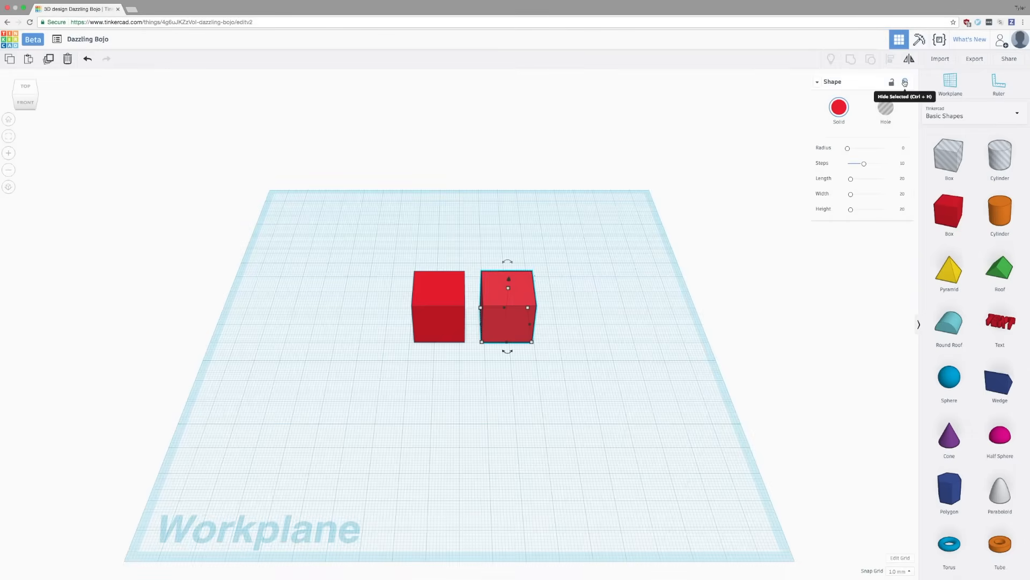
{"action": "left_click", "coordinate": [904, 83]}
{"action": "left_click", "coordinate": [651, 228]}
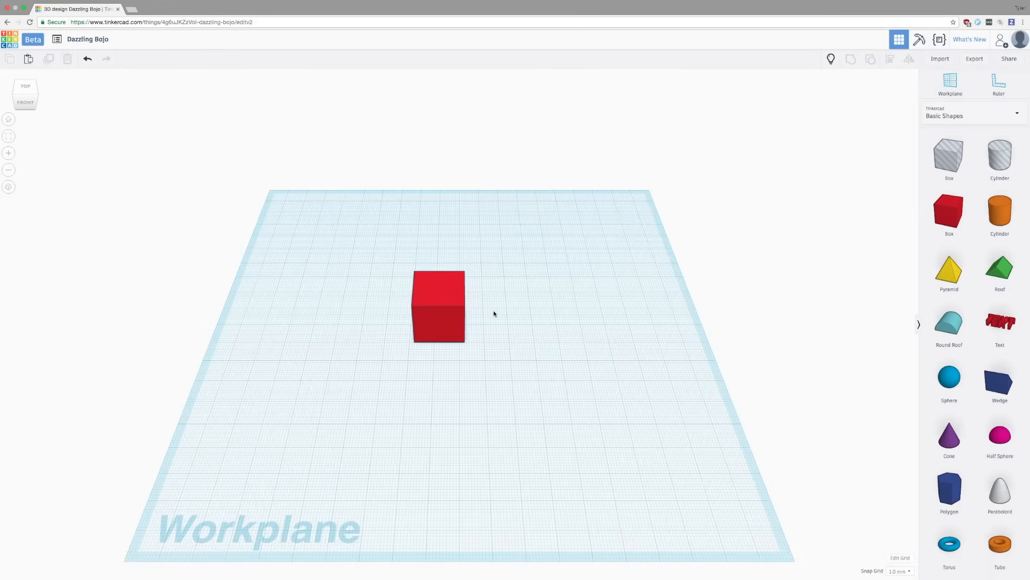
{"action": "left_click", "coordinate": [834, 61]}
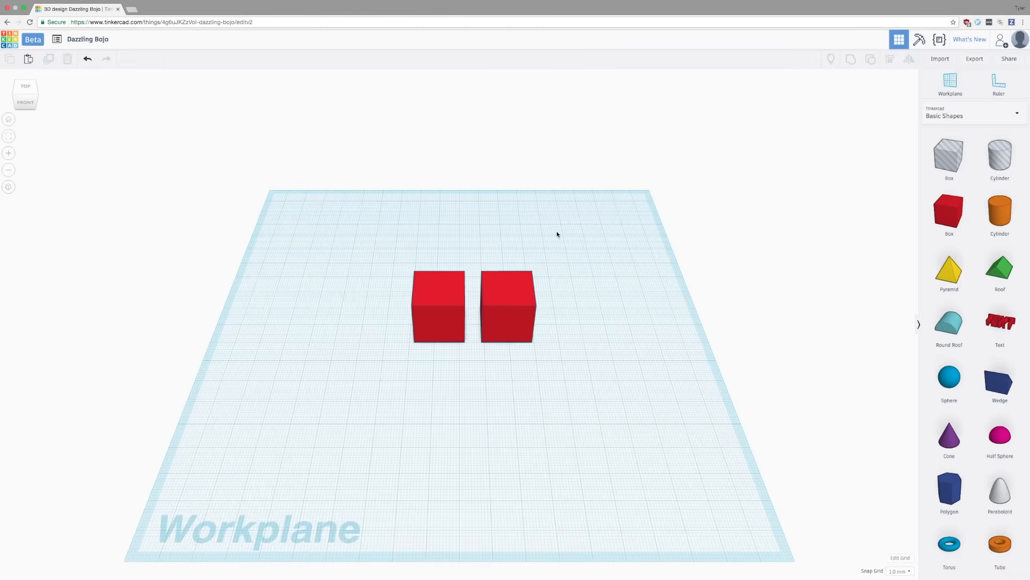
{"action": "scroll", "coordinate": [527, 274], "scroll_direction": "up", "scroll_amount": 2}
{"action": "left_click", "coordinate": [524, 281]}
- Group the two boxes and nudge the group slightly right
{"action": "left_click", "coordinate": [416, 285]}
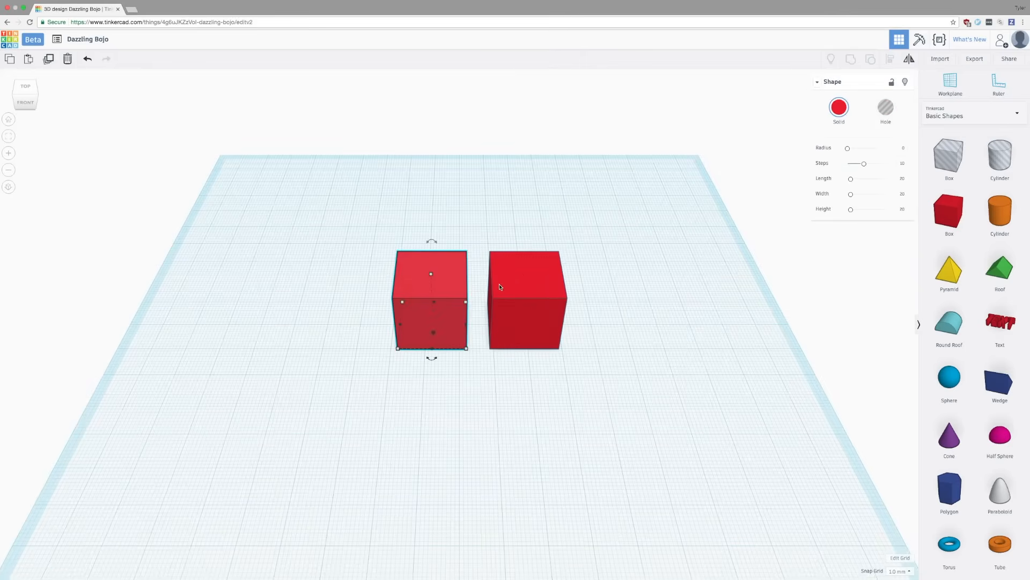
{"action": "left_click", "coordinate": [526, 288], "text": "shift"}
{"action": "scroll", "coordinate": [564, 287], "scroll_direction": "down", "scroll_amount": 2}
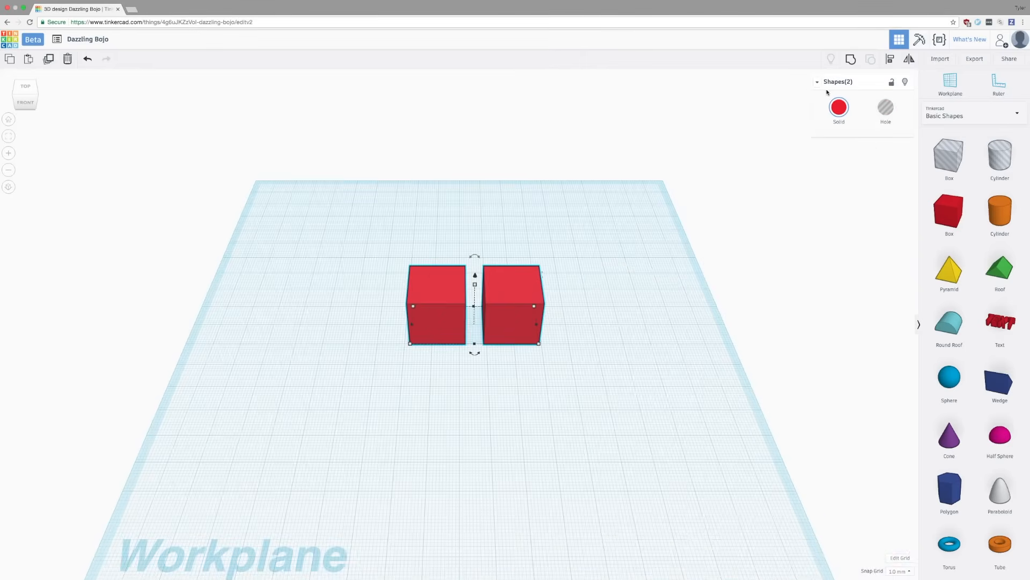
{"action": "left_click", "coordinate": [851, 59]}
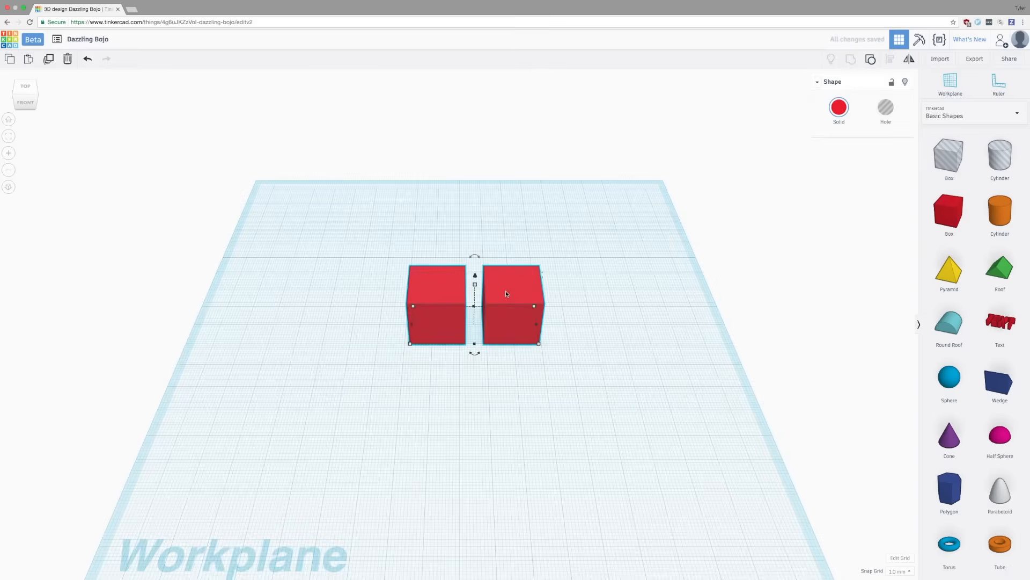
{"action": "mouse_move", "coordinate": [505, 291]}
{"action": "left_mouse_down"}
{"action": "mouse_move", "coordinate": [588, 274]}
{"action": "mouse_move", "coordinate": [521, 308]}
{"action": "left_mouse_up"}
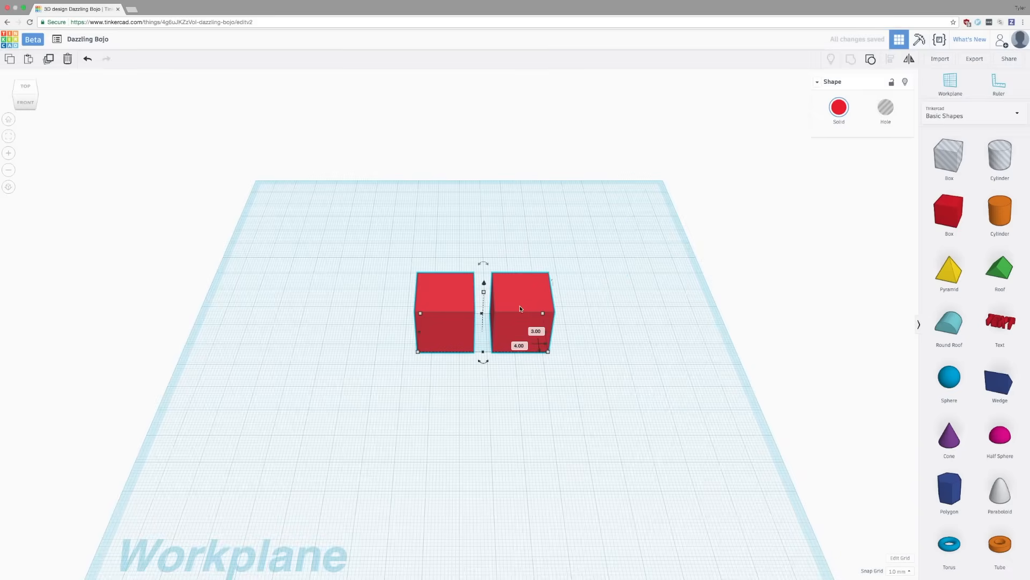
- Add a box in front of the pair, group all three, shift them back-left, then ungroup
{"action": "left_click_drag", "start_coordinate": [937, 222], "coordinate": [540, 371]}
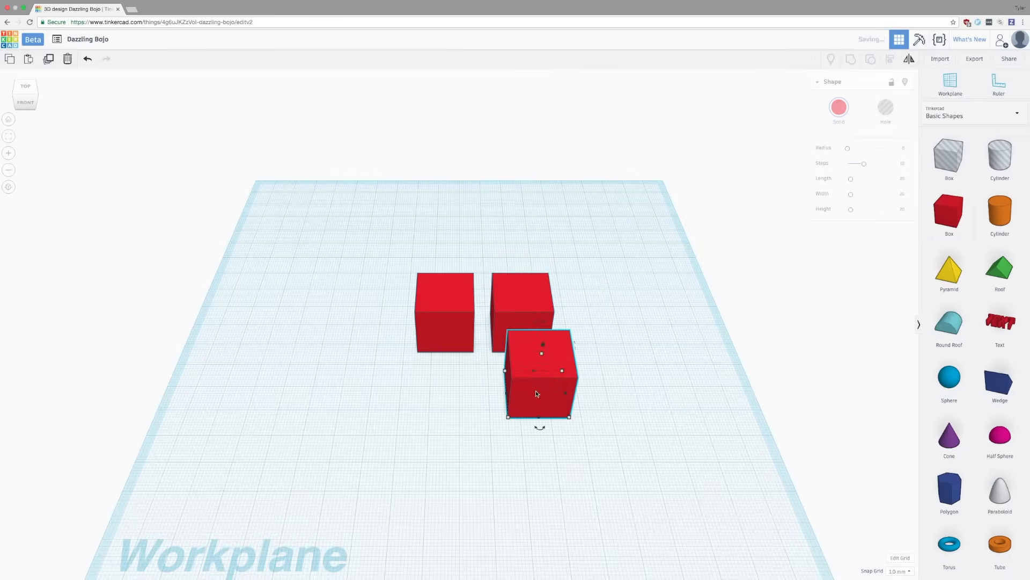
{"action": "left_click", "coordinate": [515, 308], "text": "shift"}
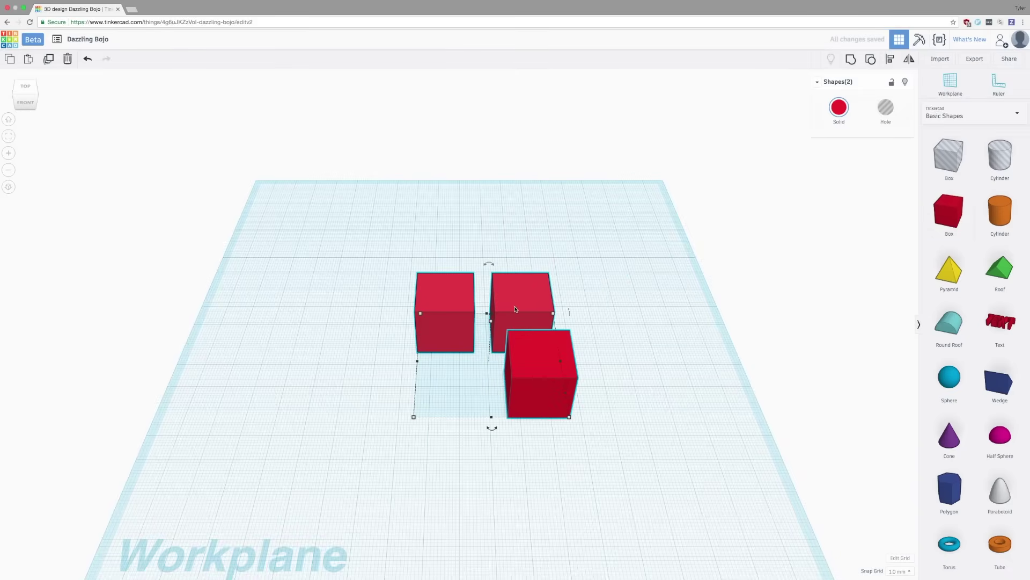
{"action": "left_click", "coordinate": [851, 59]}
{"action": "mouse_move", "coordinate": [522, 339]}
{"action": "left_mouse_down"}
{"action": "mouse_move", "coordinate": [561, 274]}
{"action": "mouse_move", "coordinate": [514, 320]}
{"action": "left_mouse_up"}
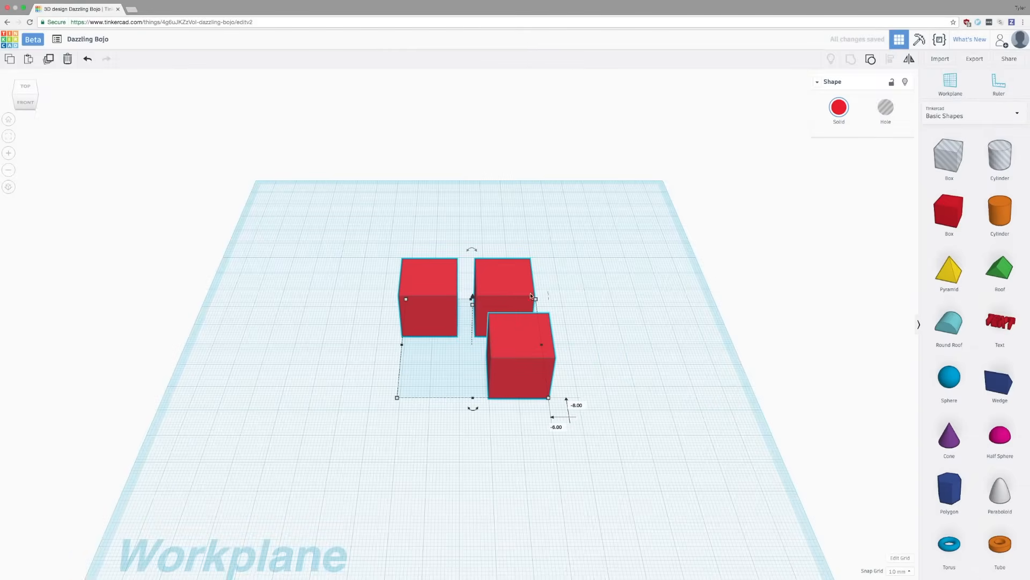
{"action": "left_click", "coordinate": [870, 62]}
- Move the front box further right and forward, and the right back box further back and right
{"action": "left_click", "coordinate": [509, 306]}
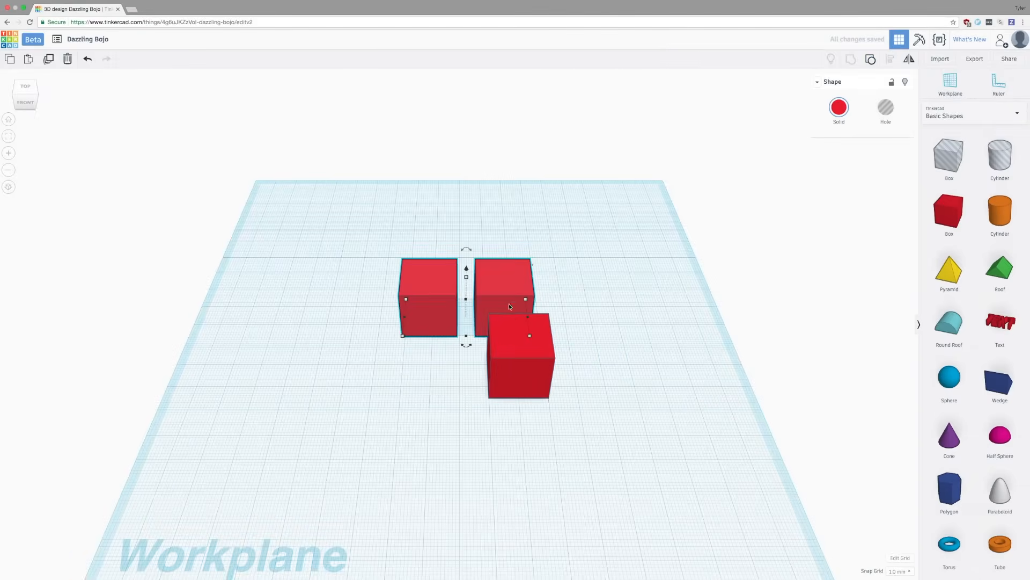
{"action": "left_click_drag", "start_coordinate": [508, 340], "coordinate": [634, 391]}
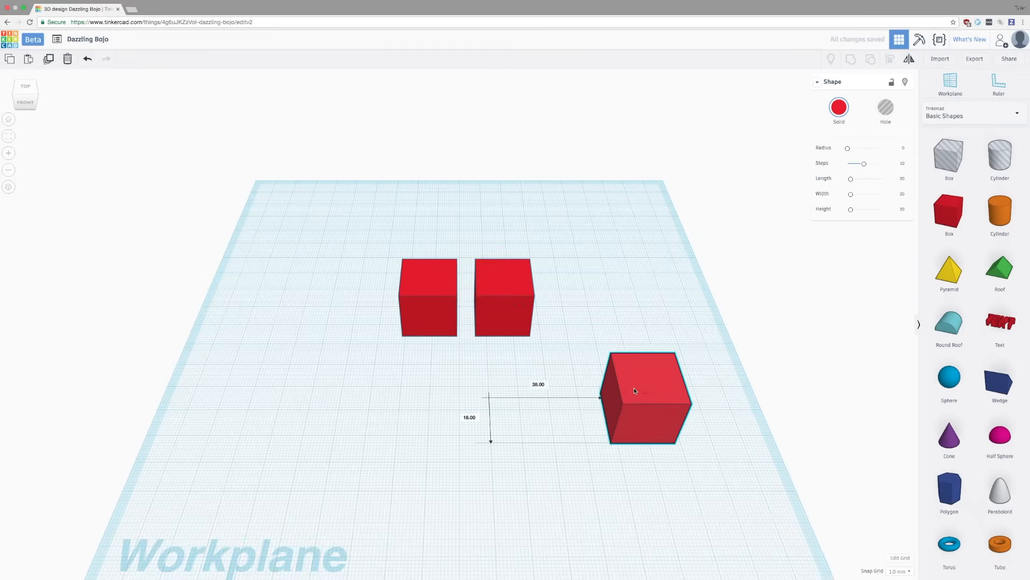
{"action": "left_click", "coordinate": [510, 292]}
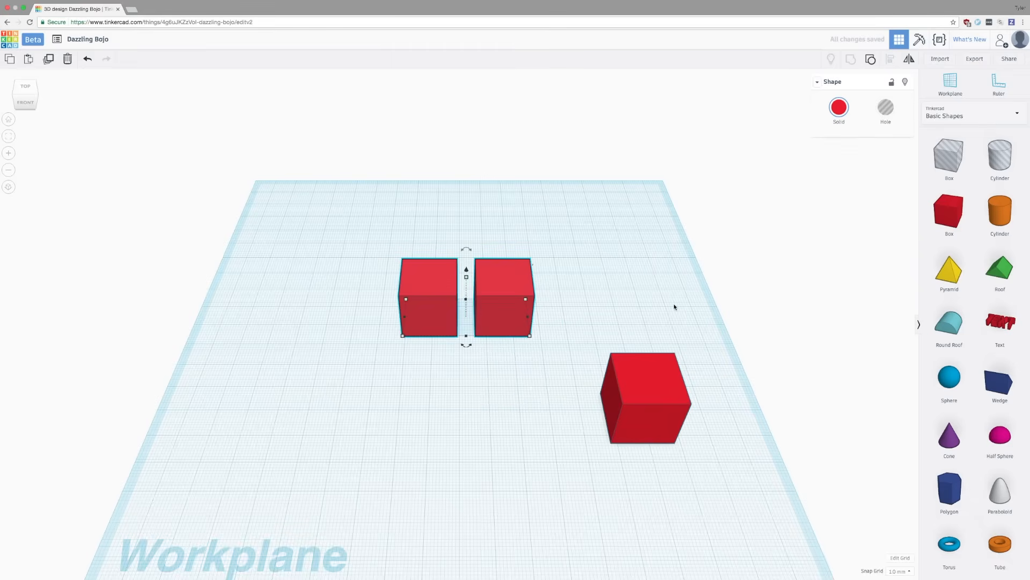
{"action": "left_click", "coordinate": [685, 141]}
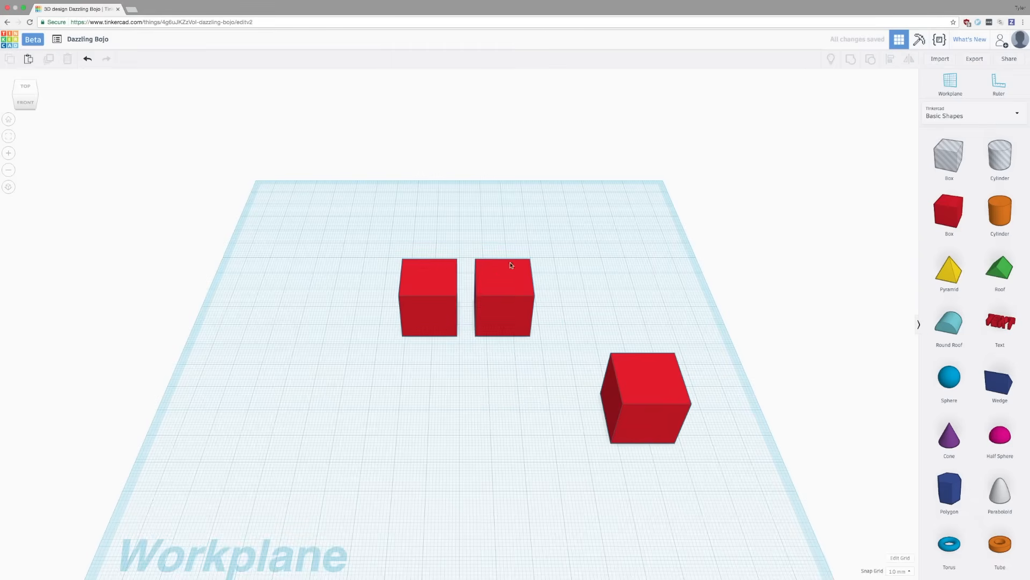
{"action": "mouse_move", "coordinate": [512, 265]}
{"action": "left_mouse_down"}
{"action": "mouse_move", "coordinate": [560, 247]}
{"action": "mouse_move", "coordinate": [526, 251]}
{"action": "left_mouse_up"}
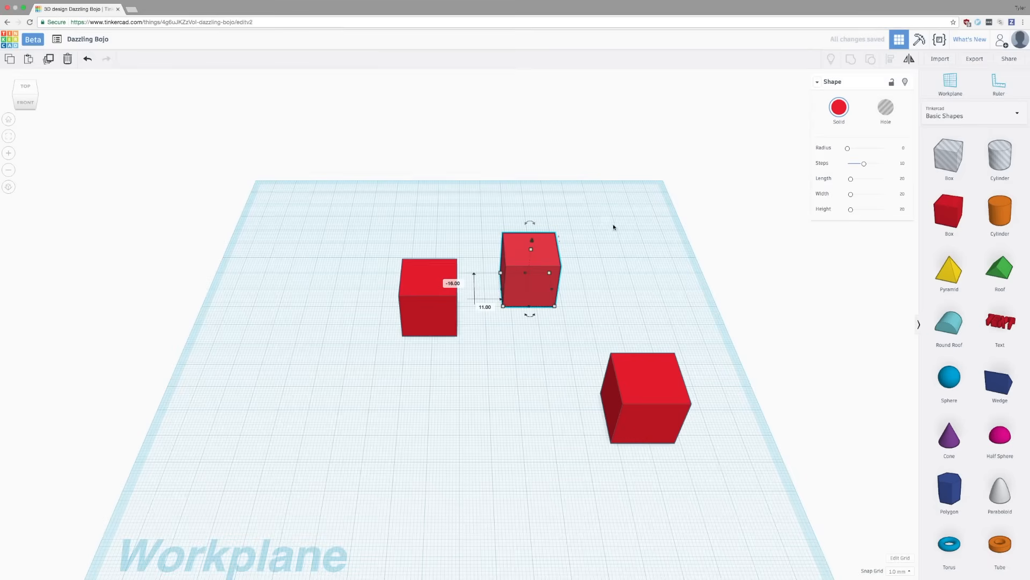
- Align the right back box with the left box using Align
{"action": "left_click", "coordinate": [440, 270], "text": "shift"}
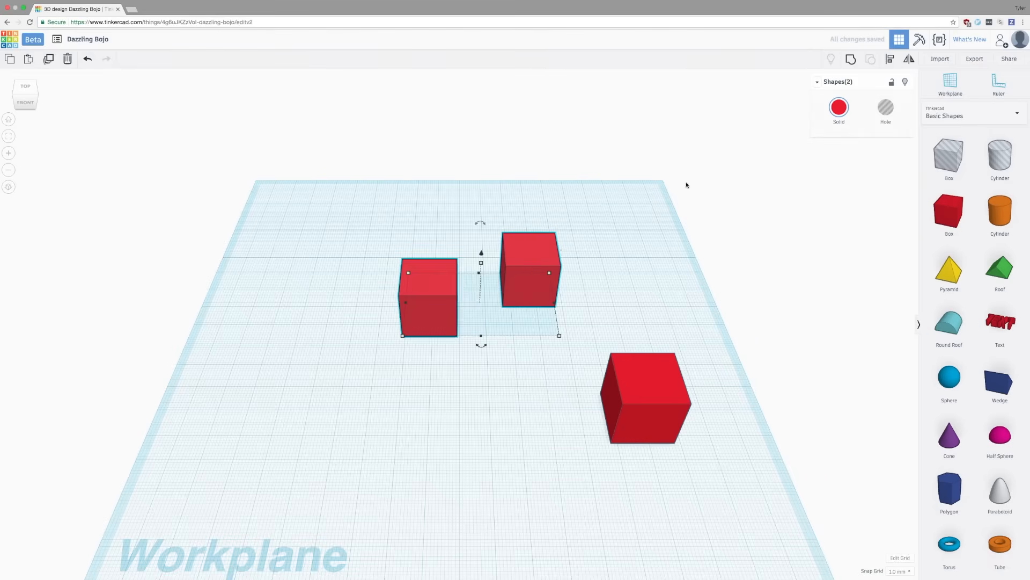
{"action": "left_click", "coordinate": [908, 59]}
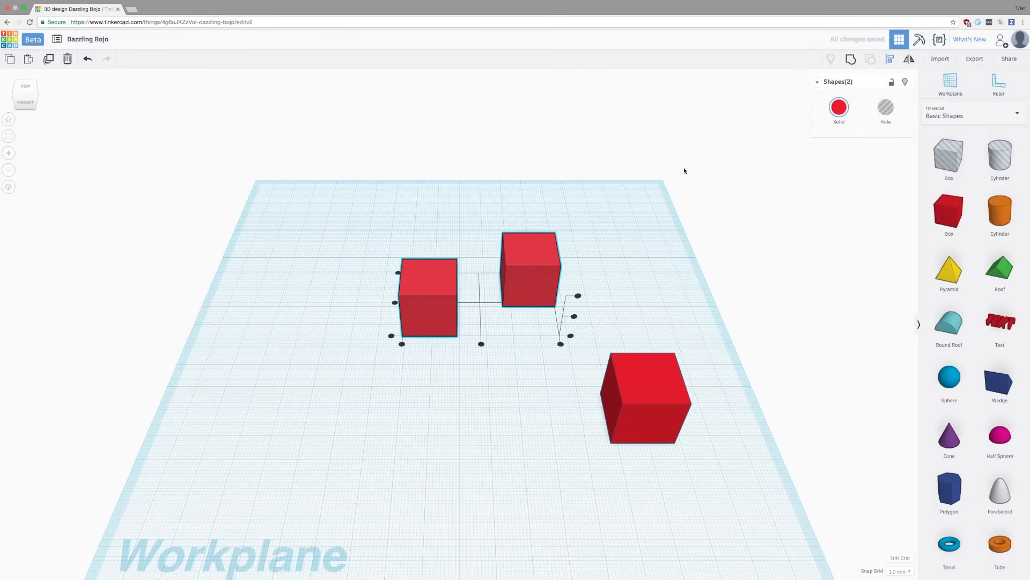
{"action": "left_click", "coordinate": [570, 337]}
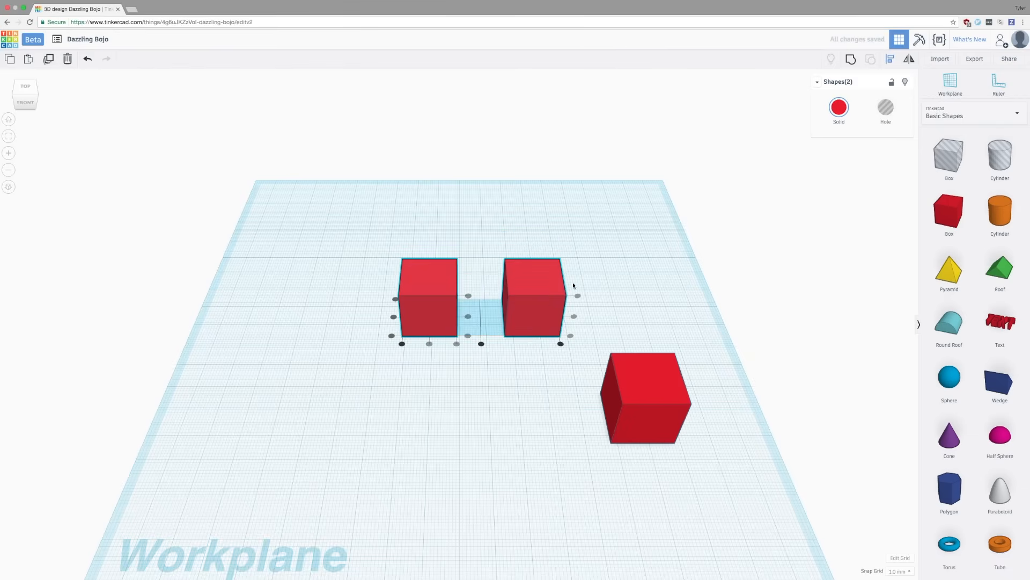
- Place a yellow pyramid on the workplane in front of the right box
{"action": "left_click_drag", "start_coordinate": [951, 264], "coordinate": [546, 327]}
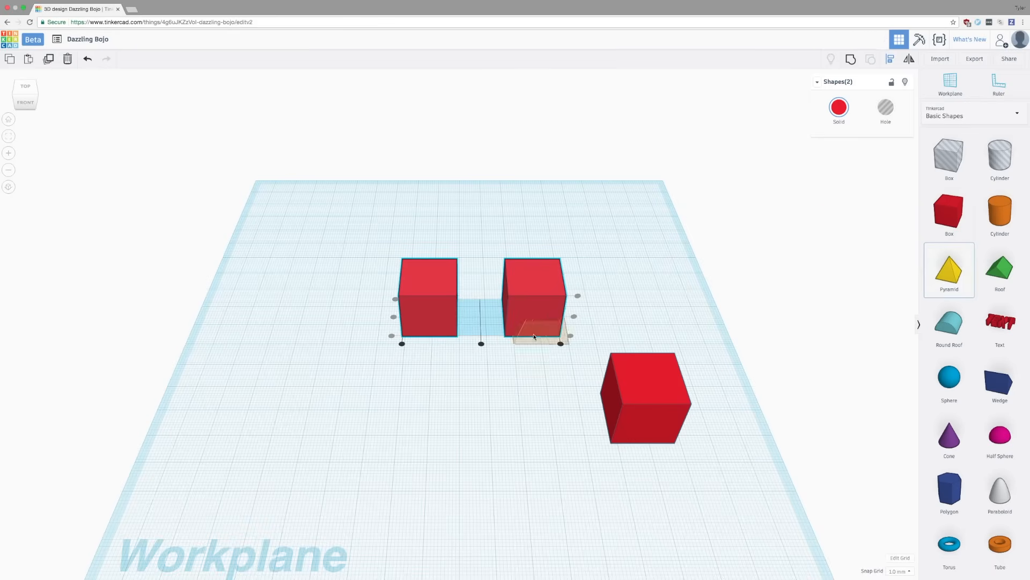
{"action": "left_click_drag", "start_coordinate": [546, 327], "coordinate": [535, 322]}
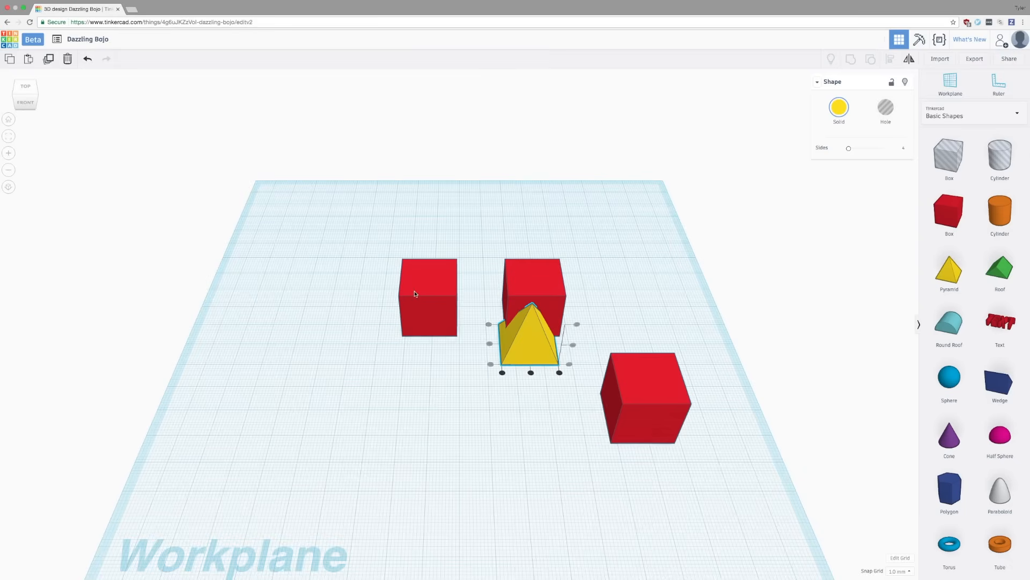
{"action": "left_click", "coordinate": [429, 298]}
- Group the pyramid with the middle box, then group the left box with them
{"action": "left_click", "coordinate": [534, 282]}
{"action": "left_click", "coordinate": [532, 331], "text": "shift"}
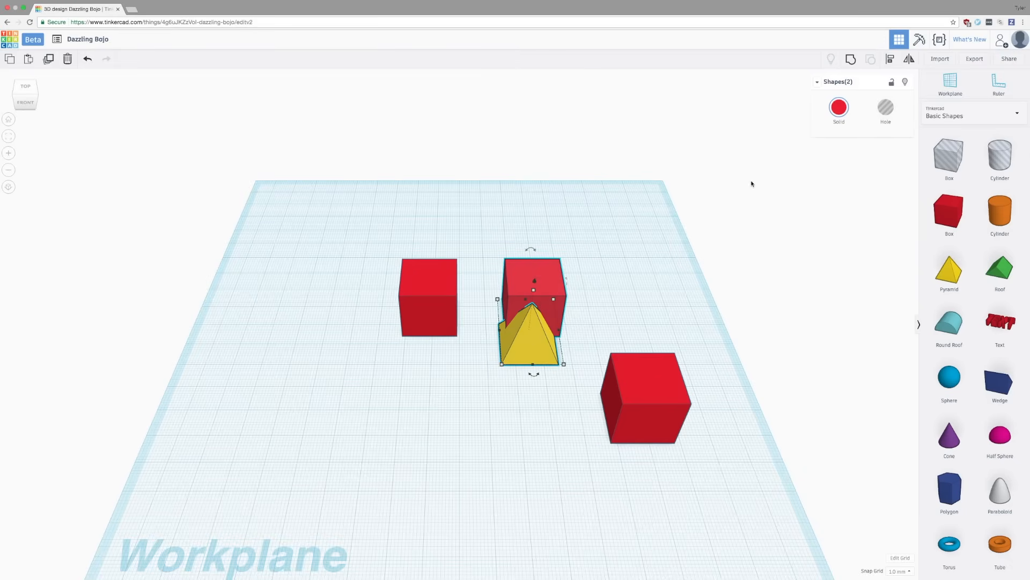
{"action": "left_click", "coordinate": [851, 59]}
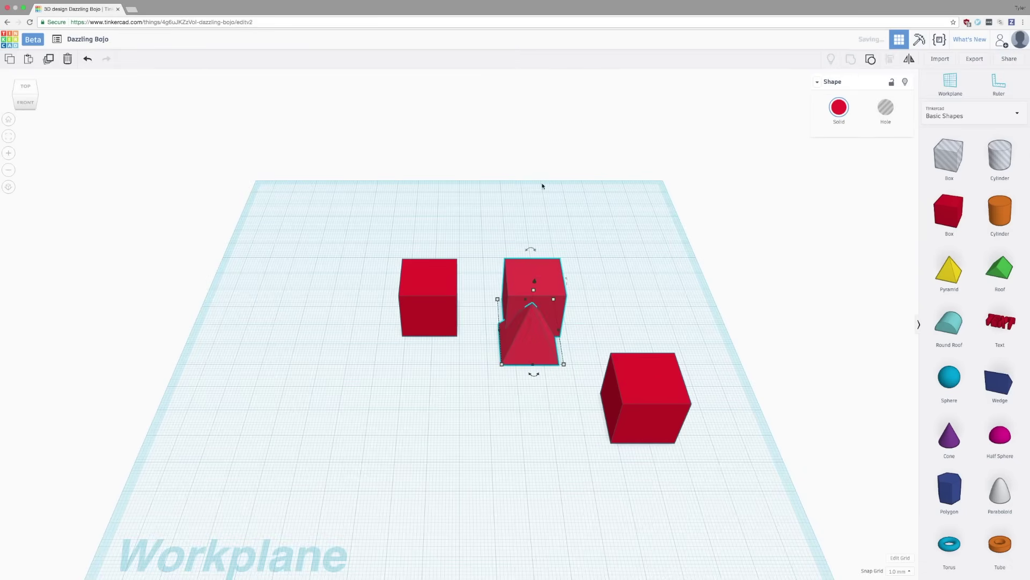
{"action": "left_click", "coordinate": [428, 291], "text": "shift"}
{"action": "left_click", "coordinate": [851, 59]}
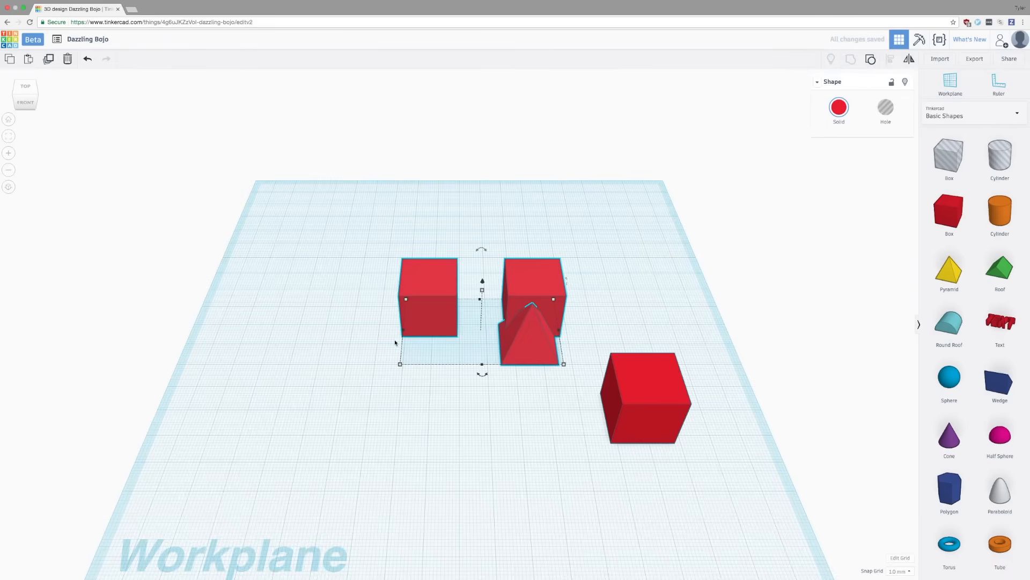
- Mirror the group horizontally so the pyramid sits in front of the left box
{"action": "left_click", "coordinate": [909, 59]}
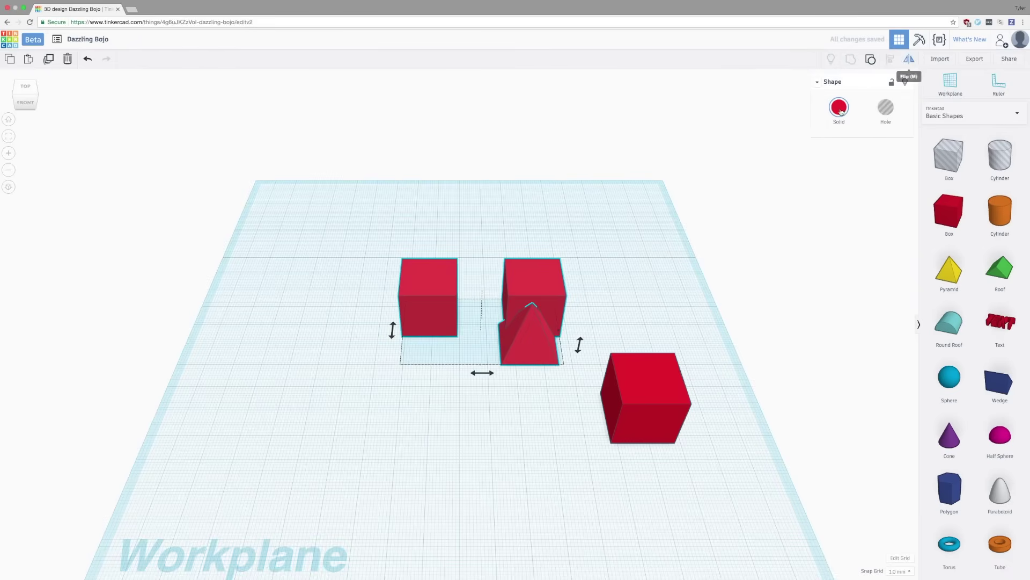
{"action": "left_click", "coordinate": [480, 374]}
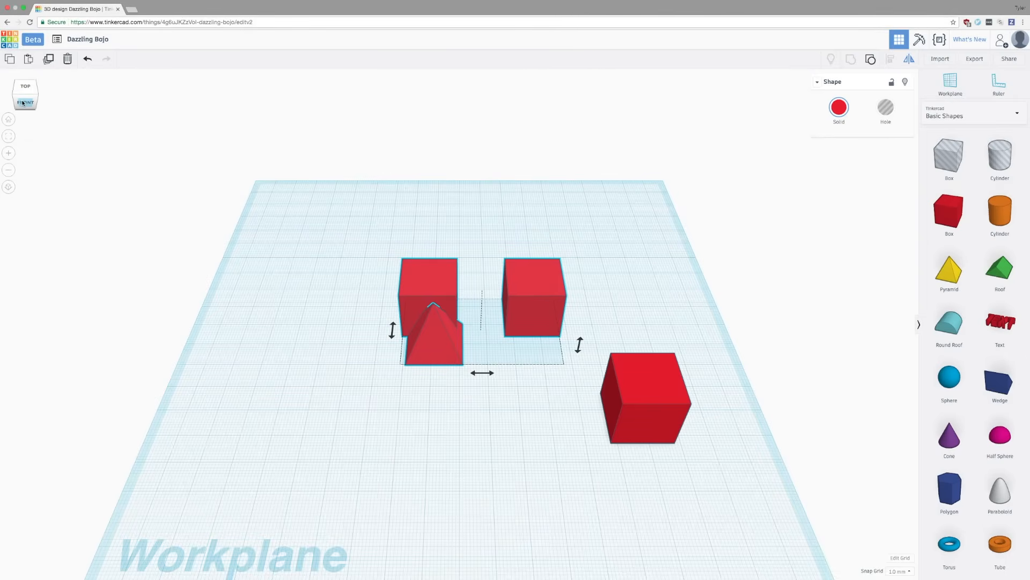
{"action": "left_click", "coordinate": [25, 103]}
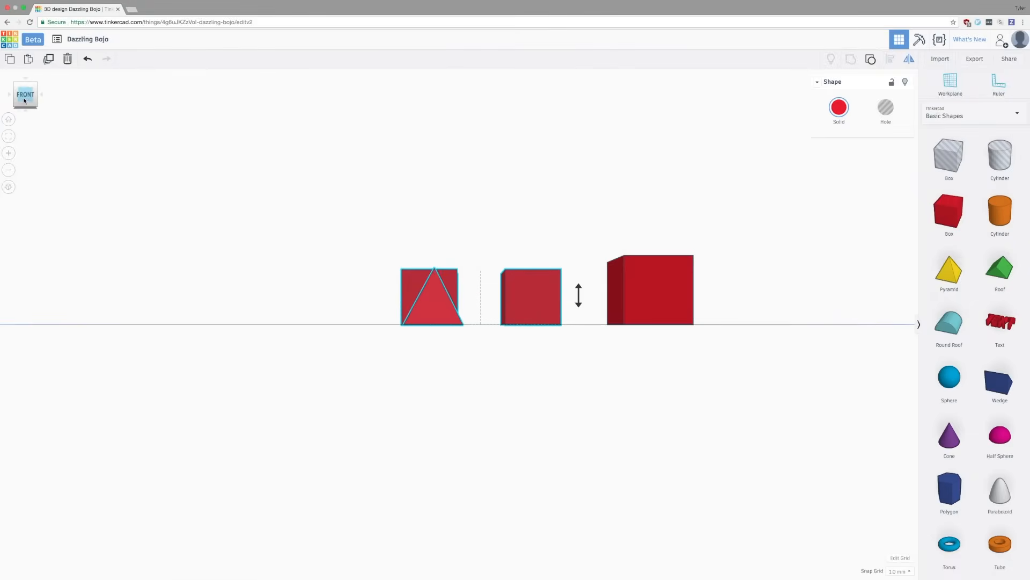
{"action": "left_click", "coordinate": [40, 95]}
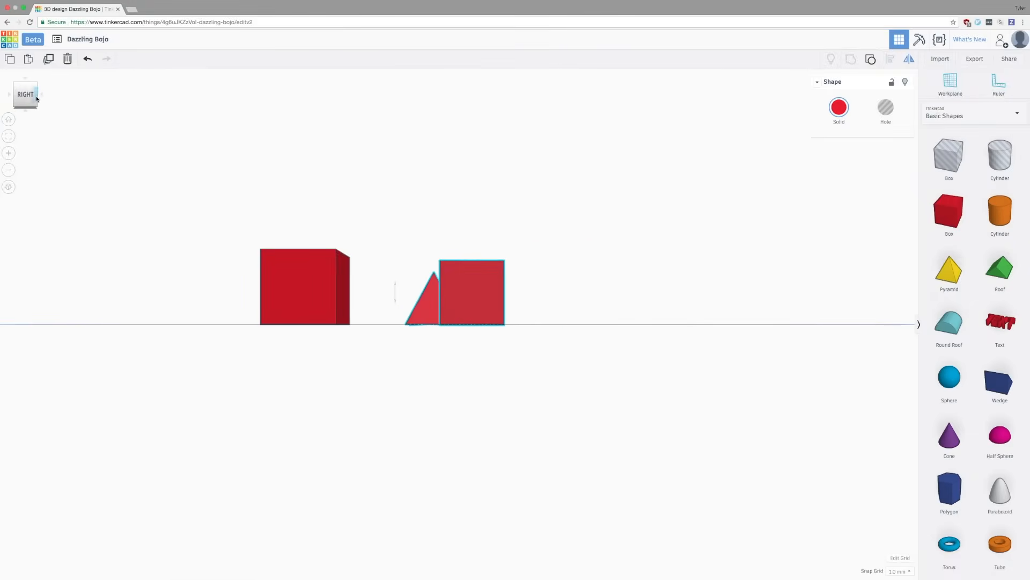
{"action": "left_click", "coordinate": [15, 98]}
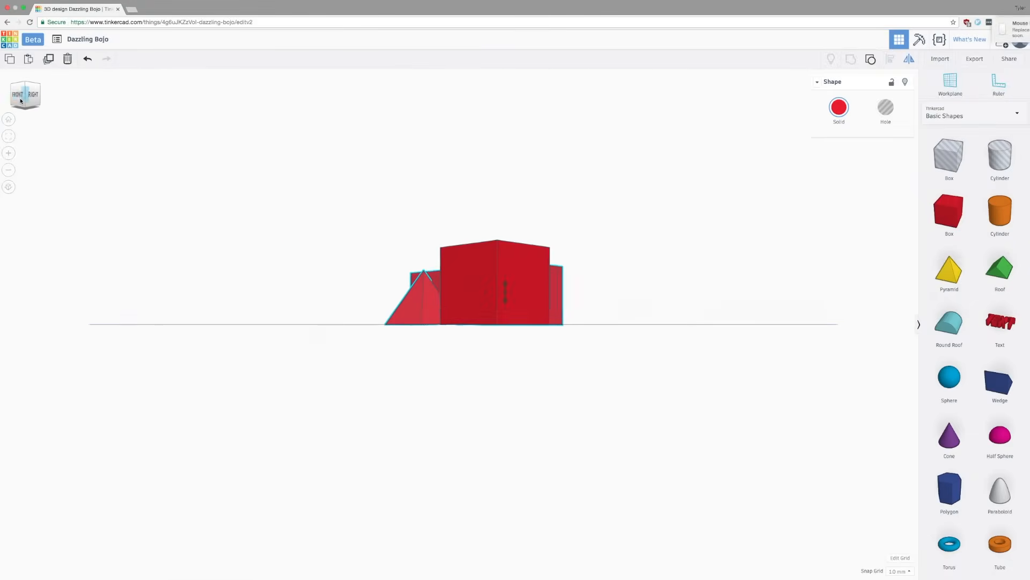
{"action": "left_click", "coordinate": [25, 87]}
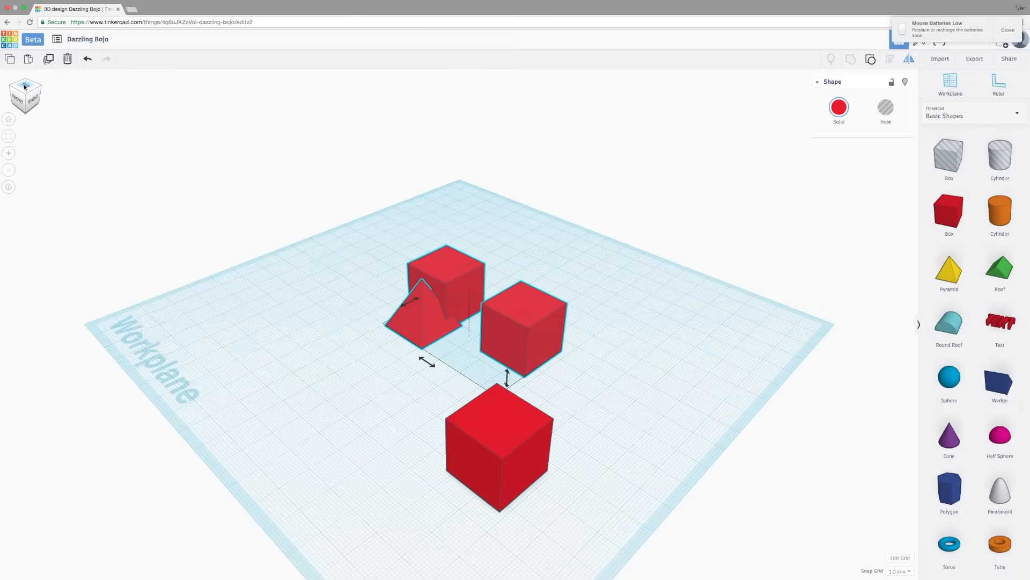
{"action": "left_click", "coordinate": [25, 86]}
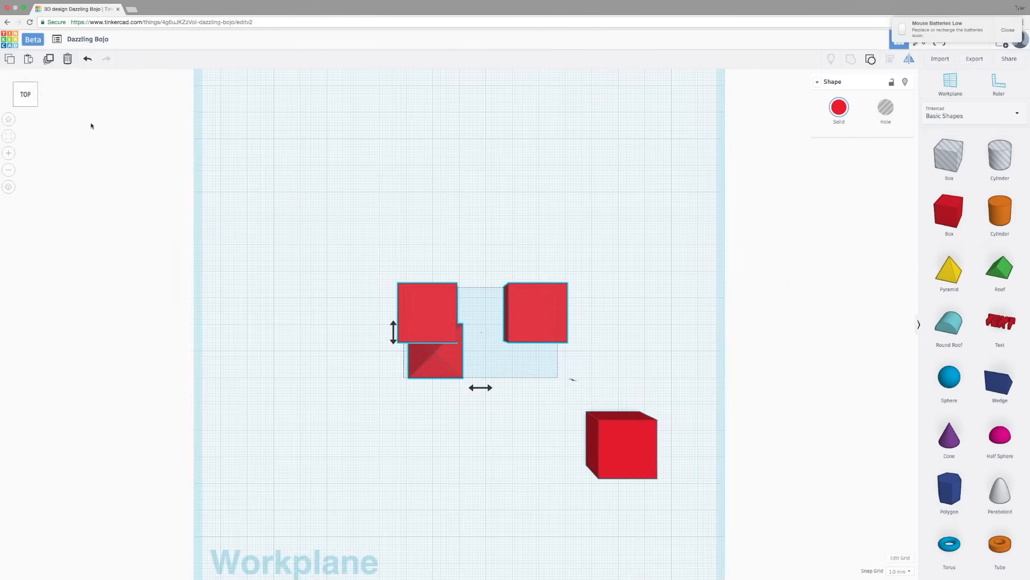
{"action": "right_click_drag", "start_coordinate": [351, 192], "coordinate": [330, 120]}
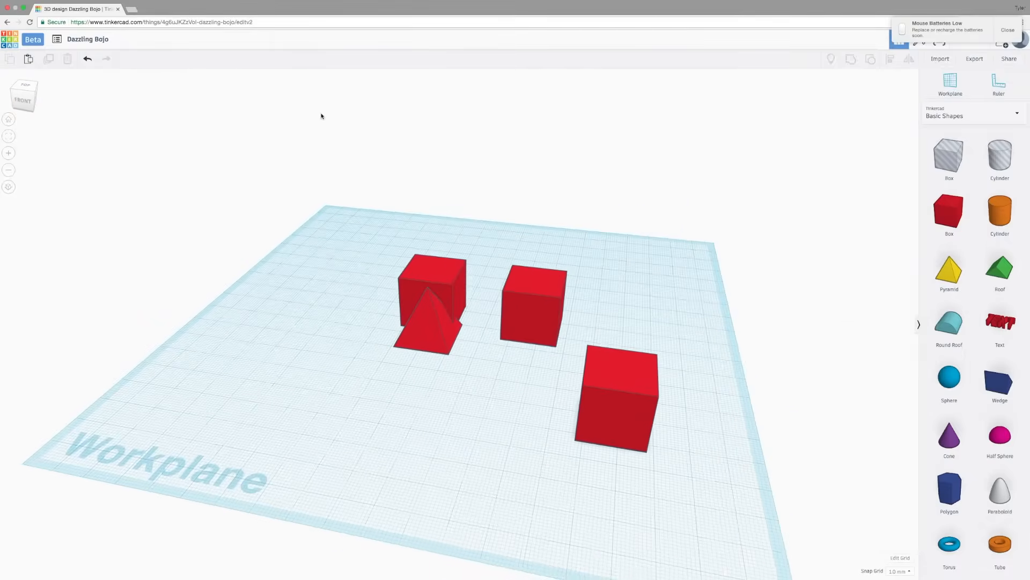
{"action": "left_click", "coordinate": [10, 120]}
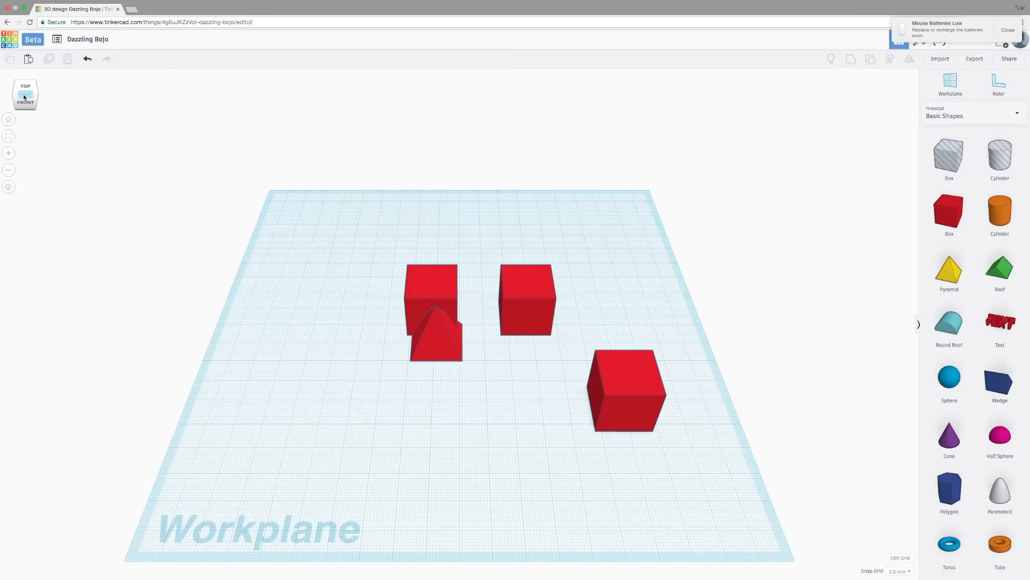
{"action": "left_click", "coordinate": [8, 138]}
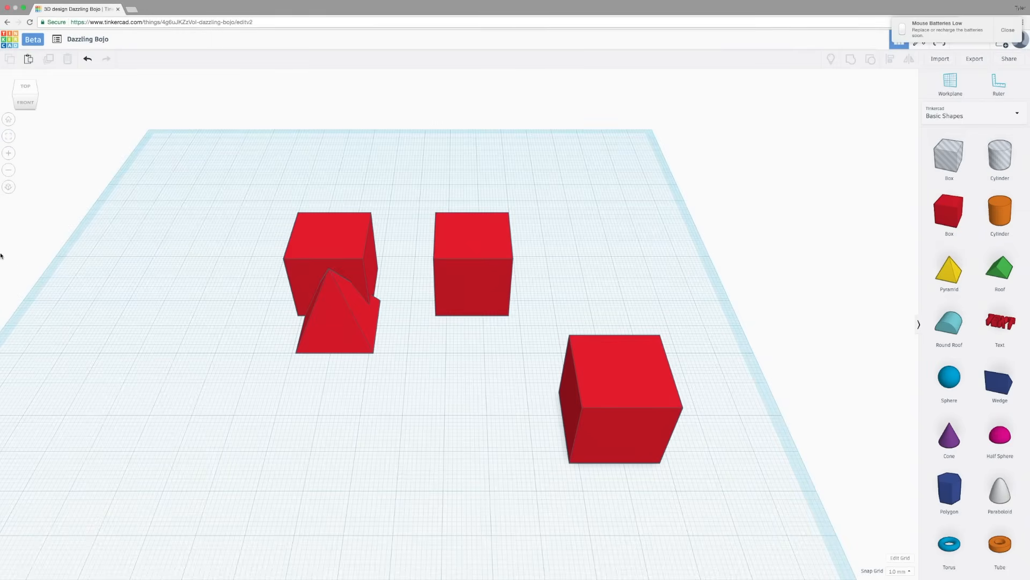
{"action": "left_click", "coordinate": [8, 153]}
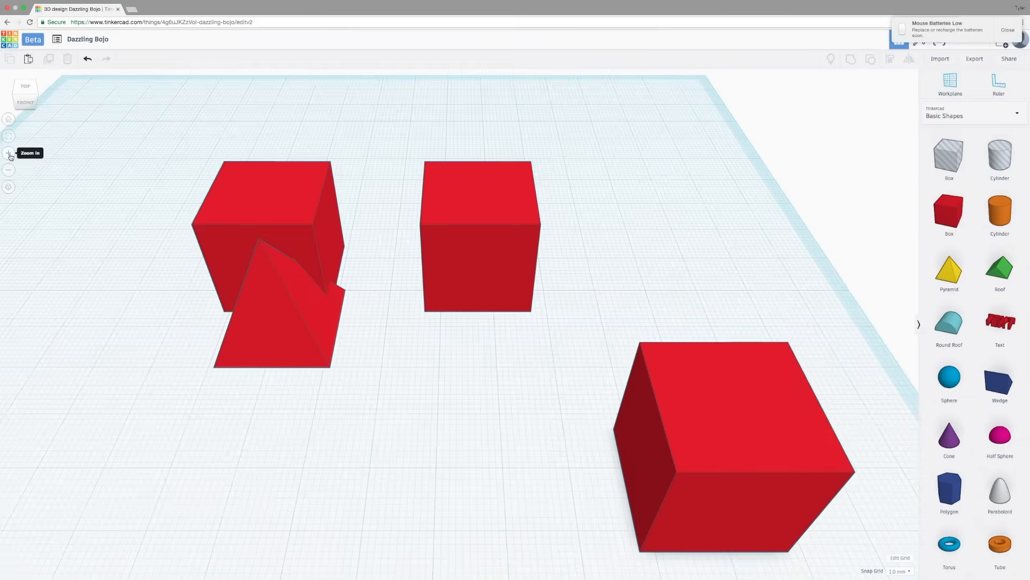
{"action": "left_click", "coordinate": [8, 170]}
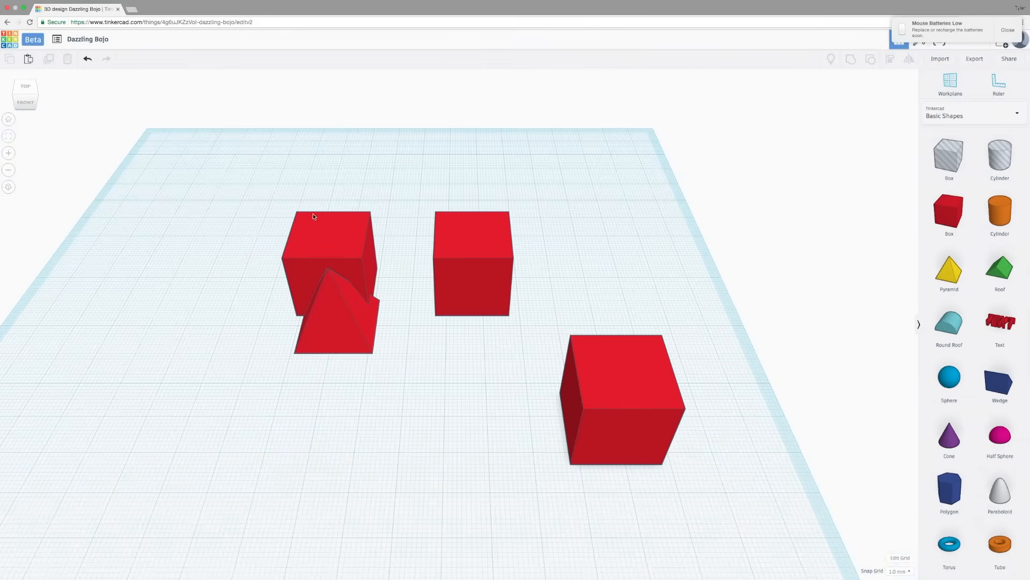
{"action": "left_click", "coordinate": [9, 187]}
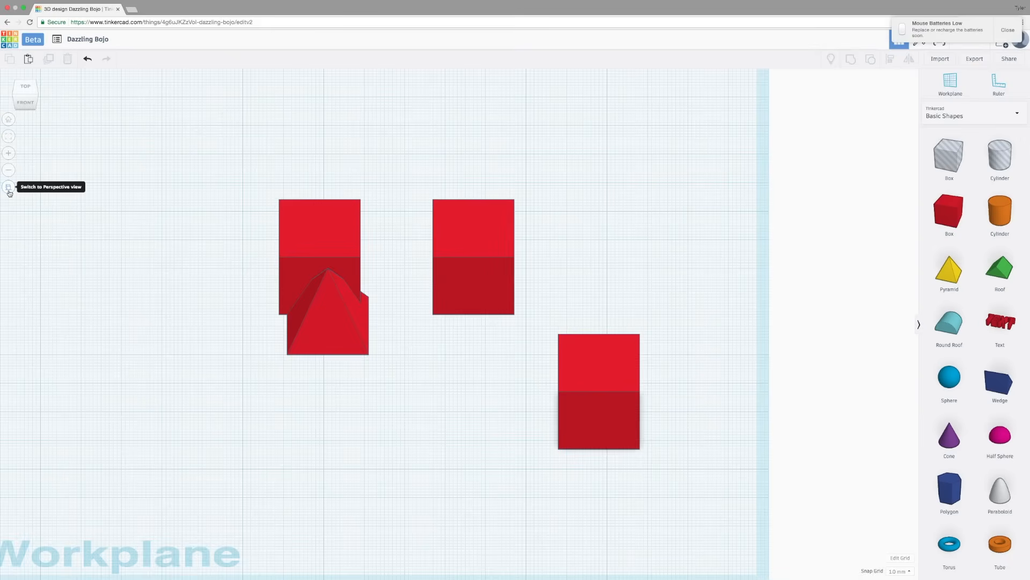
{"action": "left_click", "coordinate": [36, 97]}
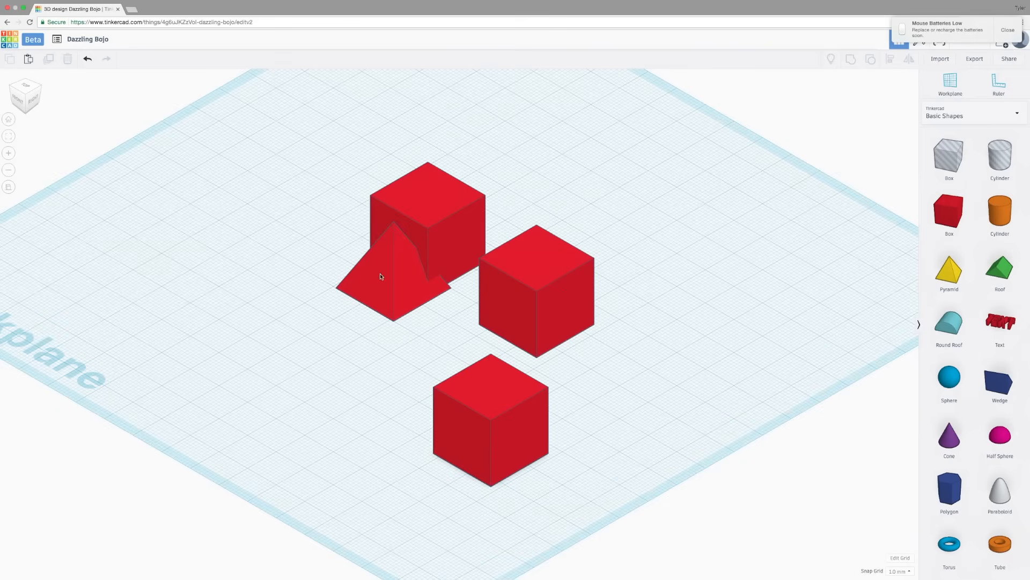
{"action": "left_click", "coordinate": [7, 187]}
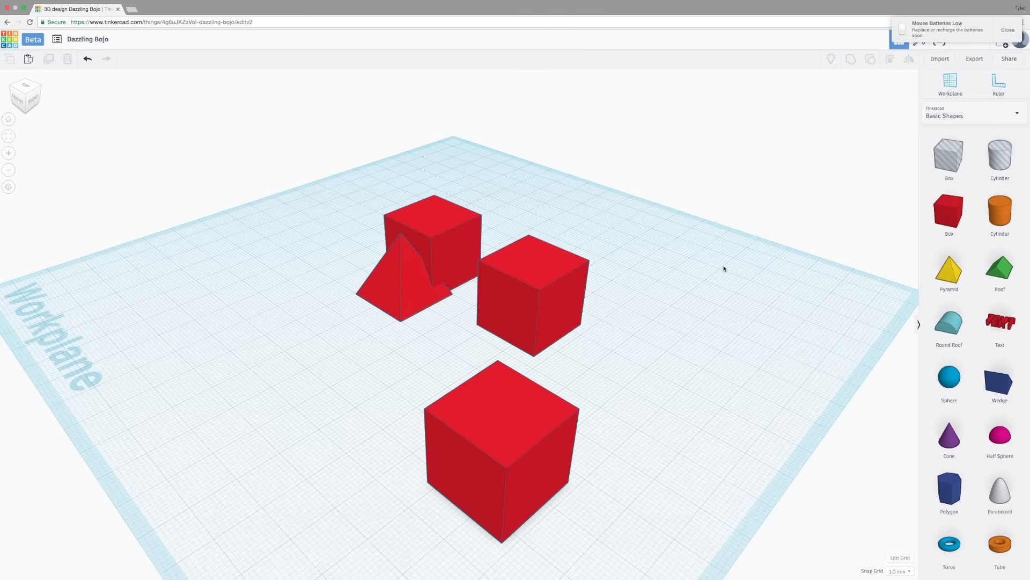
- Keep the Basic Shapes category, then select all shapes with Ctrl+A and delete them
{"action": "left_click", "coordinate": [962, 120]}
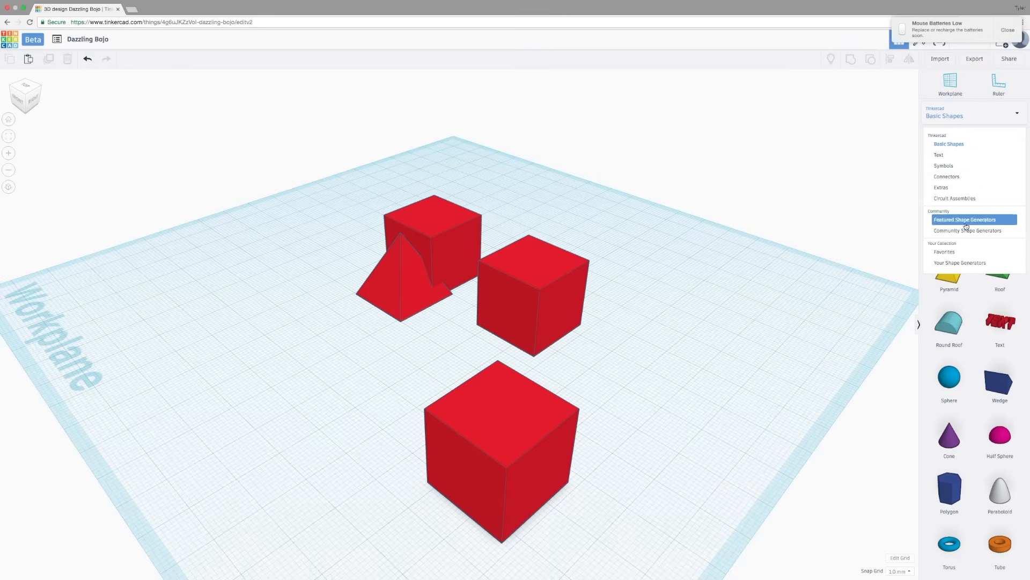
{"action": "left_click", "coordinate": [944, 145]}
{"action": "key", "text": "ctrl+a"}
{"action": "key", "text": "Delete"}
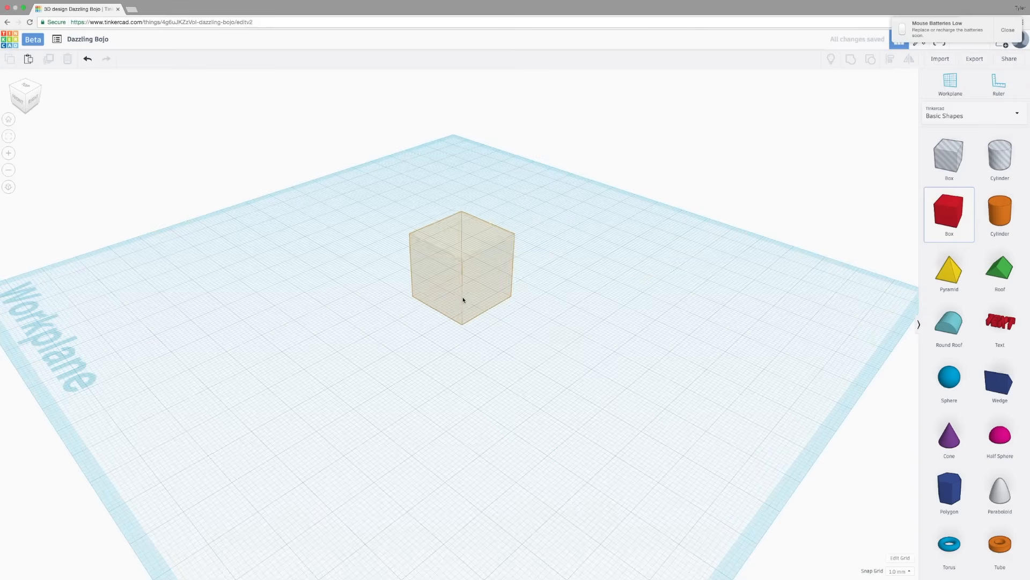
- Place a red box and an orange cylinder beside it, then start resizing the box's footprint
{"action": "left_click", "coordinate": [460, 305]}
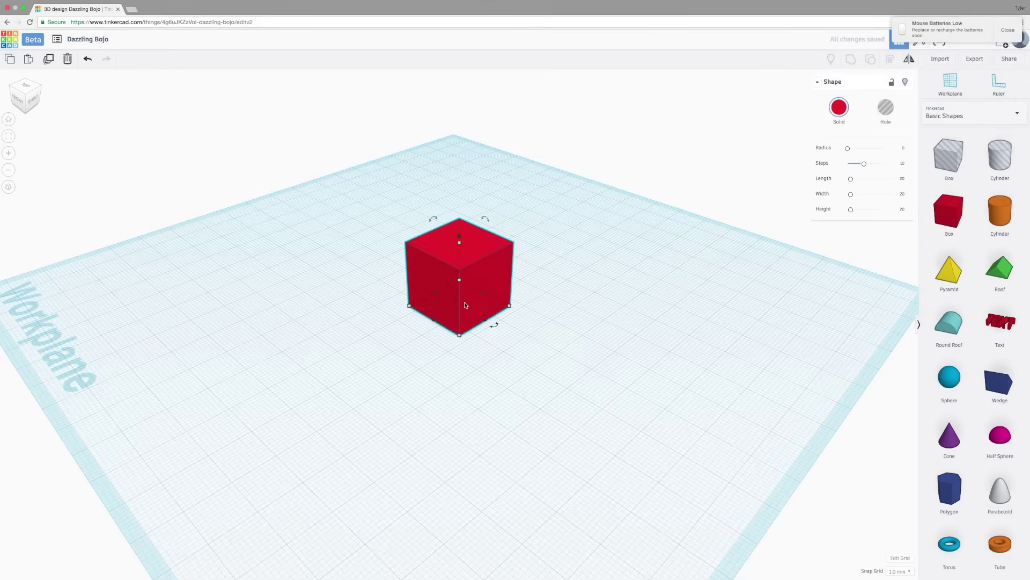
{"action": "left_click", "coordinate": [1000, 211]}
{"action": "left_click", "coordinate": [571, 336]}
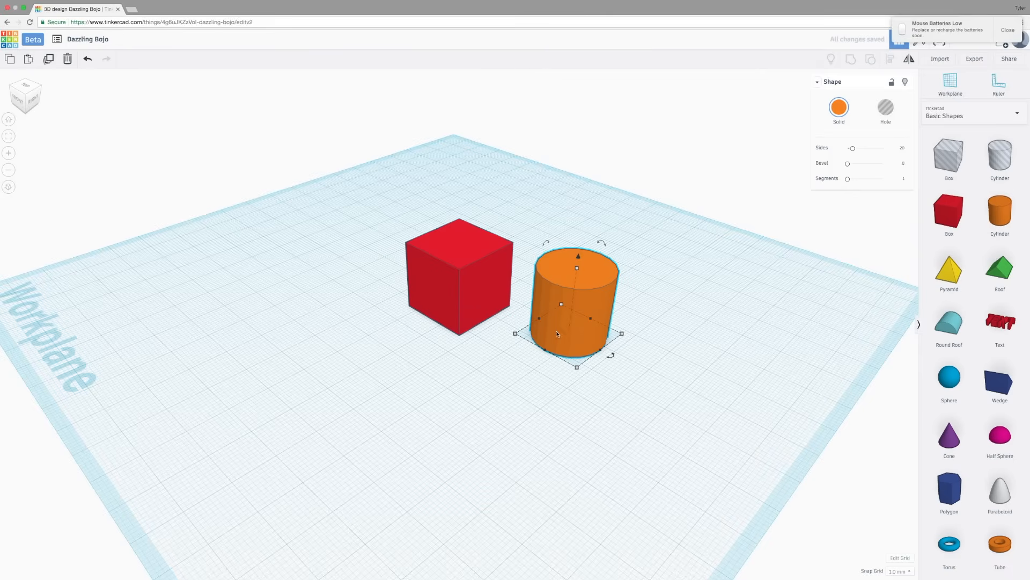
{"action": "left_click", "coordinate": [451, 259]}
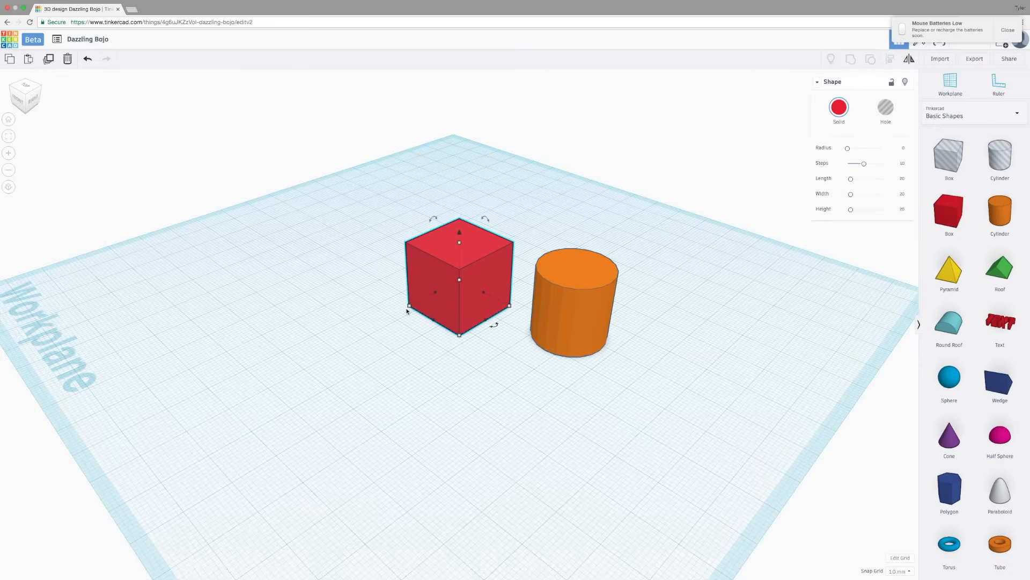
{"action": "left_click_drag", "start_coordinate": [408, 307], "coordinate": [366, 320]}
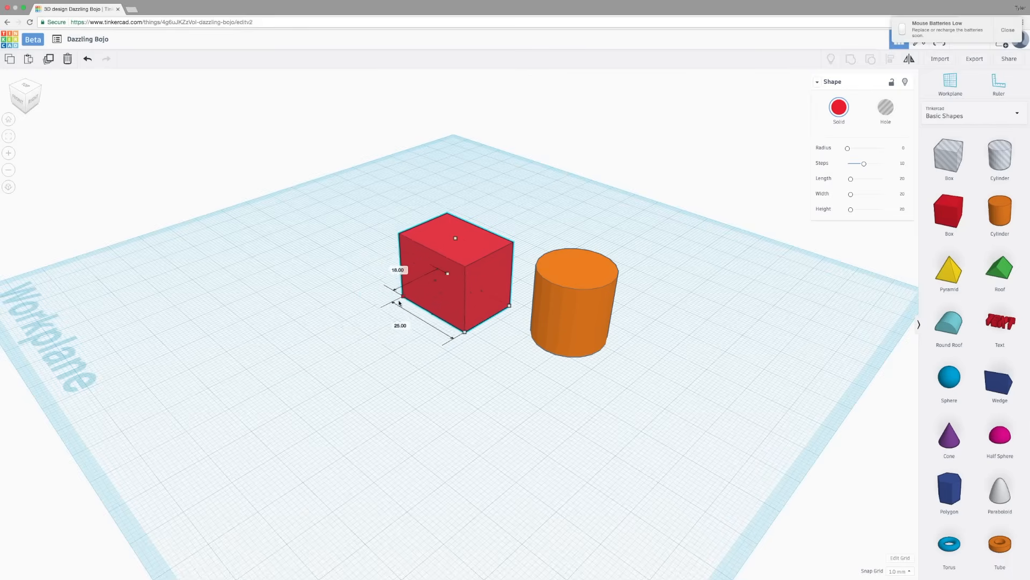
- Resize the box back to a 27 mm cube of height 24 and rotate it back to 0°
{"action": "mouse_move", "coordinate": [366, 320]}
{"action": "left_mouse_down"}
{"action": "mouse_move", "coordinate": [405, 293]}
{"action": "mouse_move", "coordinate": [424, 326]}
{"action": "mouse_move", "coordinate": [389, 350]}
{"action": "left_mouse_up"}
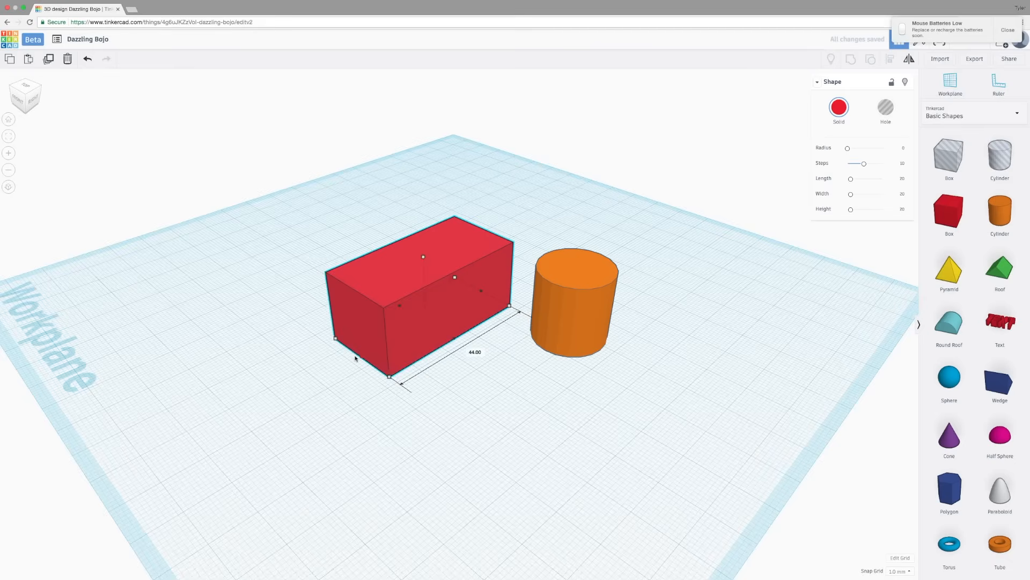
{"action": "left_click_drag", "start_coordinate": [388, 349], "coordinate": [438, 342]}
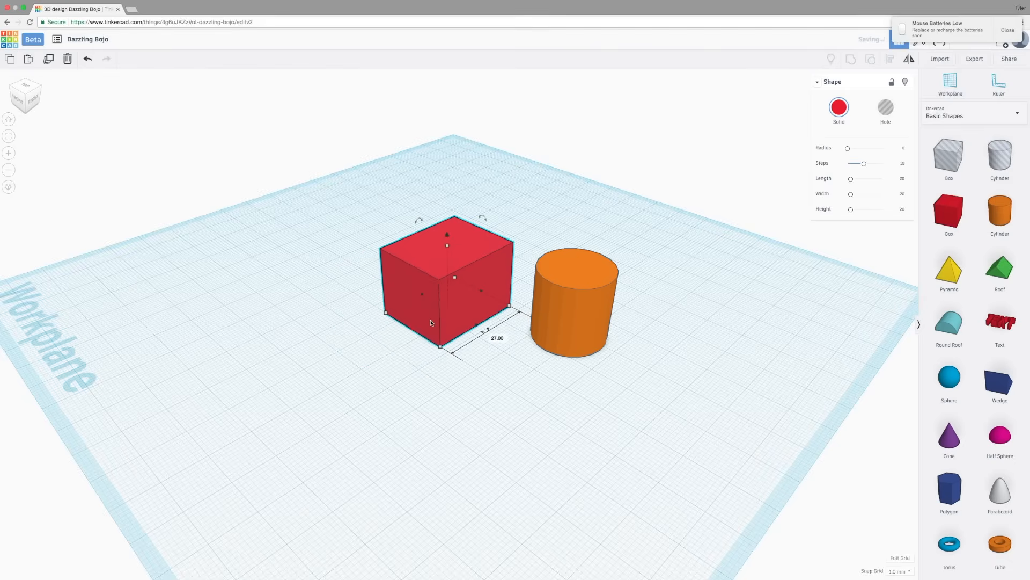
{"action": "left_click_drag", "start_coordinate": [447, 235], "coordinate": [420, 208]}
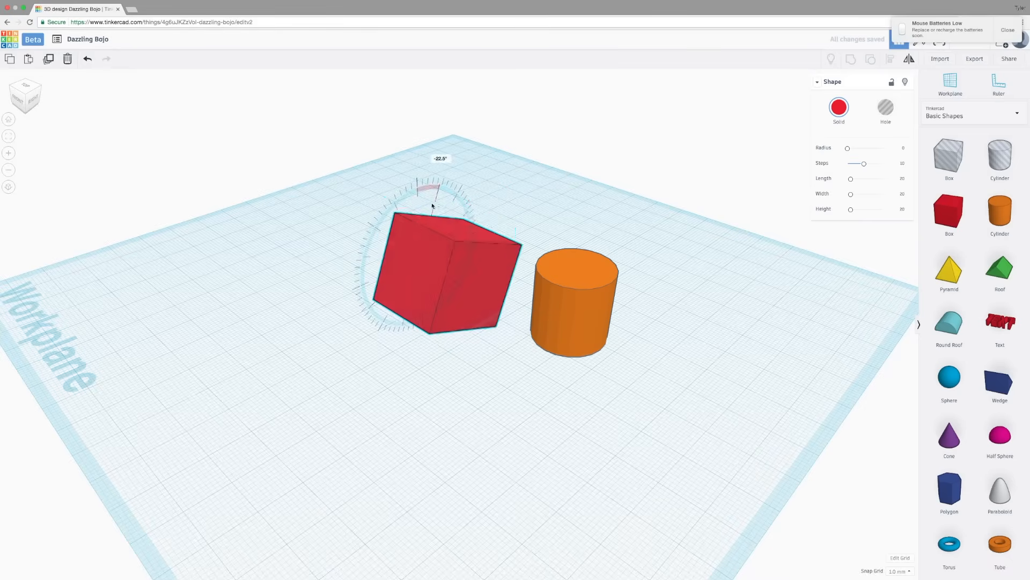
{"action": "left_click_drag", "start_coordinate": [421, 208], "coordinate": [422, 209]}
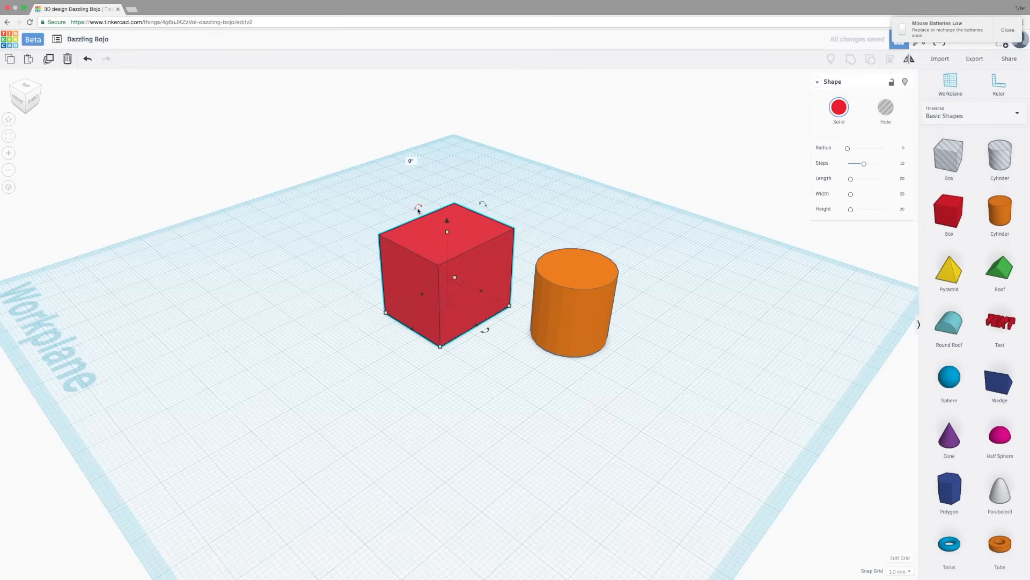
{"action": "mouse_move", "coordinate": [418, 210]}
{"action": "left_mouse_down"}
{"action": "mouse_move", "coordinate": [404, 113]}
{"action": "mouse_move", "coordinate": [362, 161]}
{"action": "mouse_move", "coordinate": [414, 136]}
{"action": "mouse_move", "coordinate": [420, 211]}
{"action": "mouse_move", "coordinate": [394, 235]}
{"action": "mouse_move", "coordinate": [389, 263]}
{"action": "mouse_move", "coordinate": [407, 305]}
{"action": "mouse_move", "coordinate": [395, 279]}
{"action": "mouse_move", "coordinate": [420, 239]}
{"action": "left_mouse_up"}
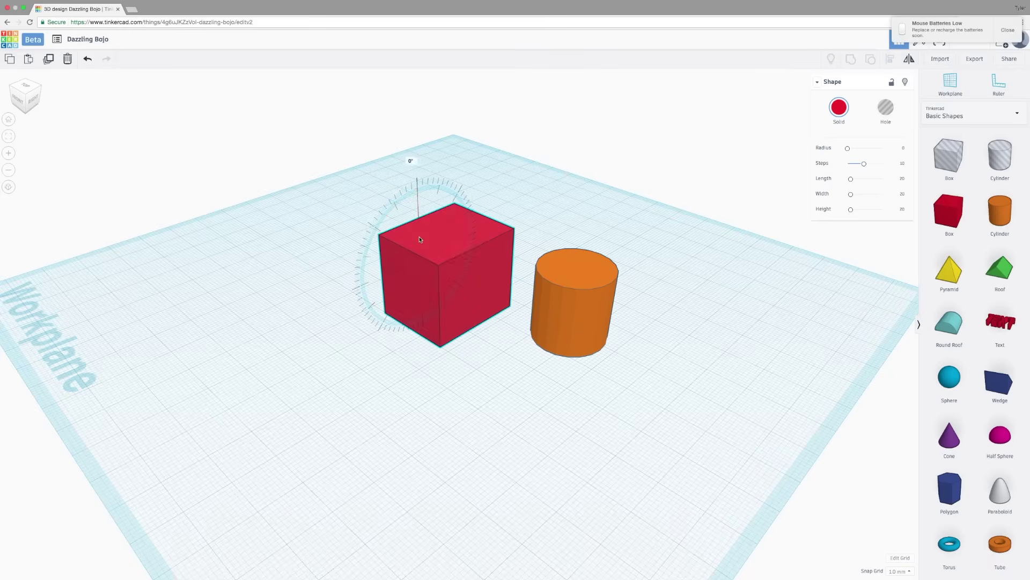
{"action": "left_click", "coordinate": [540, 190]}
- Shrink the box's height and length into a thin slab with a small edge radius
{"action": "left_click", "coordinate": [456, 255]}
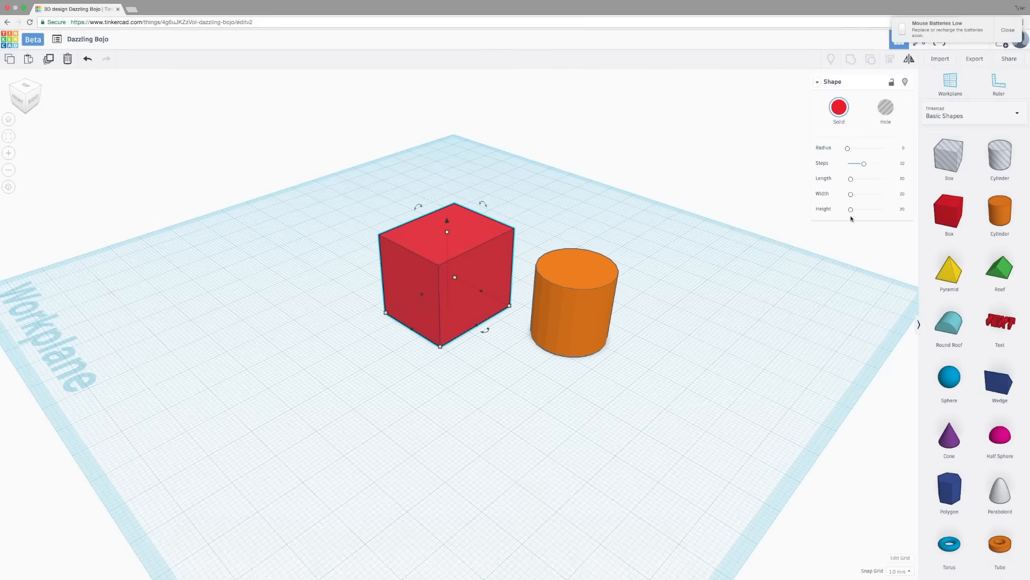
{"action": "mouse_move", "coordinate": [851, 213]}
{"action": "left_mouse_down"}
{"action": "mouse_move", "coordinate": [870, 211]}
{"action": "mouse_move", "coordinate": [845, 212]}
{"action": "mouse_move", "coordinate": [853, 199]}
{"action": "left_mouse_up"}
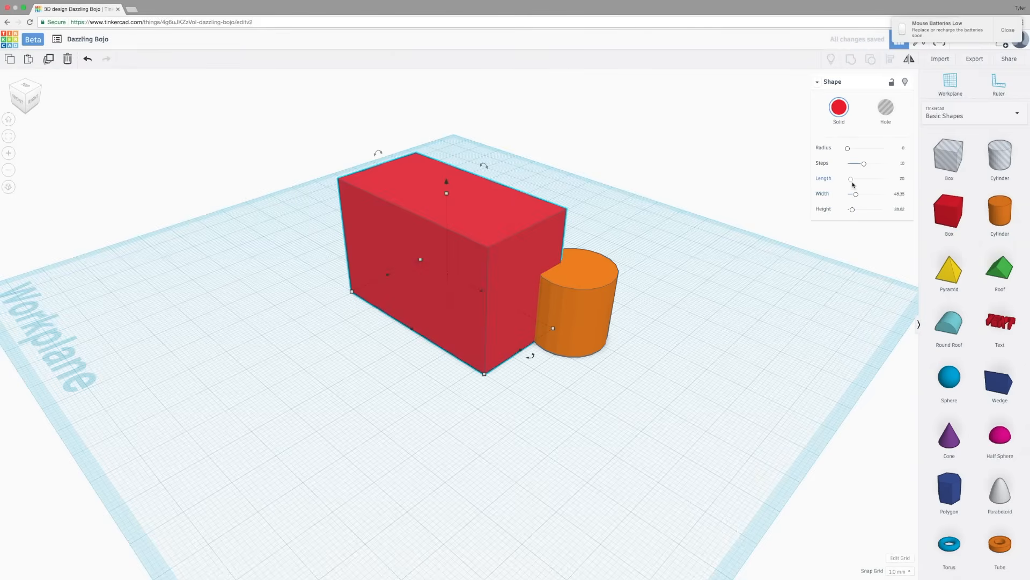
{"action": "mouse_move", "coordinate": [857, 184]}
{"action": "left_mouse_down"}
{"action": "mouse_move", "coordinate": [849, 178]}
{"action": "mouse_move", "coordinate": [853, 194]}
{"action": "left_mouse_up"}
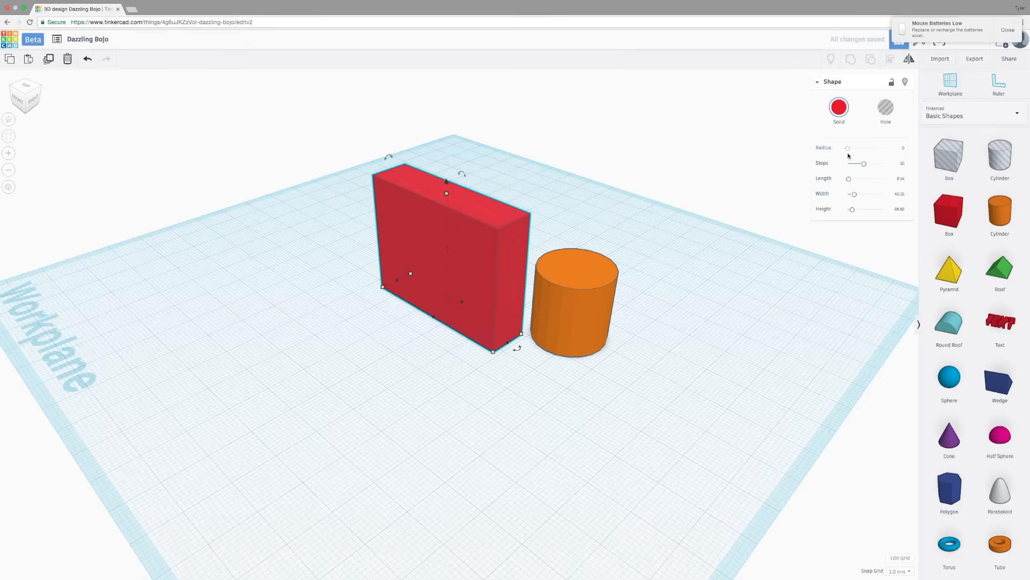
{"action": "left_click_drag", "start_coordinate": [849, 152], "coordinate": [847, 151]}
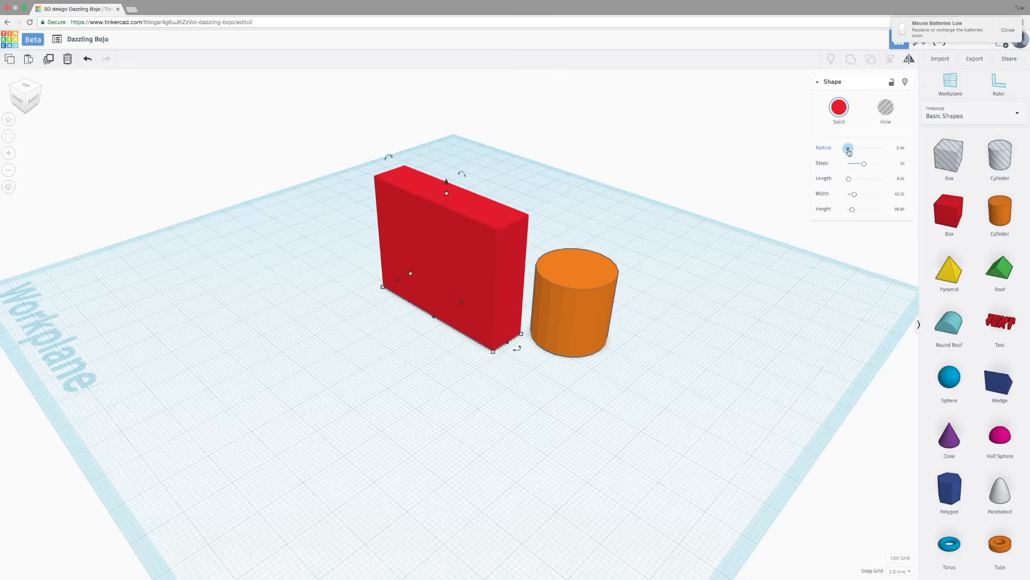
{"action": "left_click_drag", "start_coordinate": [848, 152], "coordinate": [851, 150]}
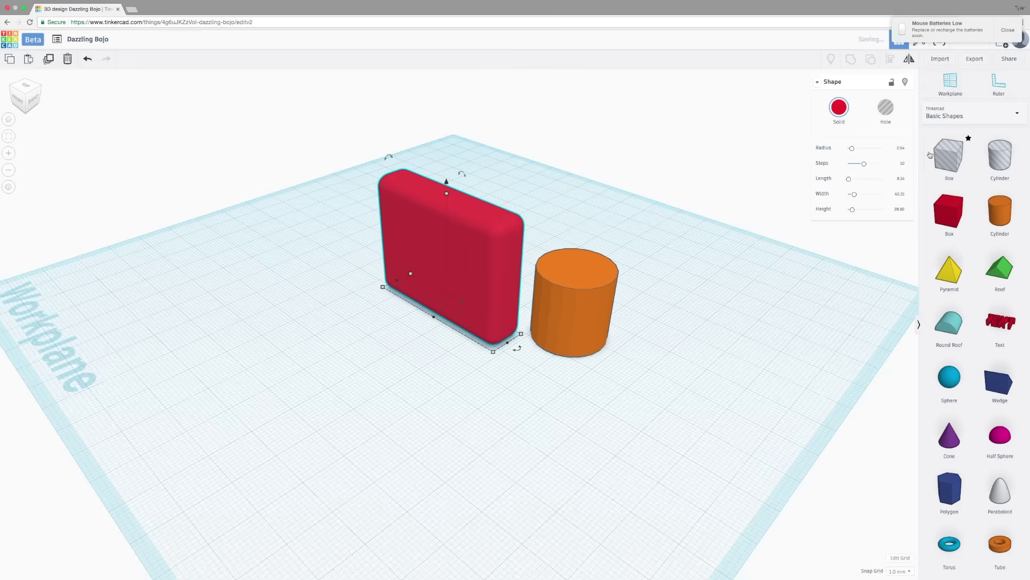
{"action": "left_click", "coordinate": [901, 148]}
{"action": "type", "text": "1"}
{"action": "key", "text": "Return"}
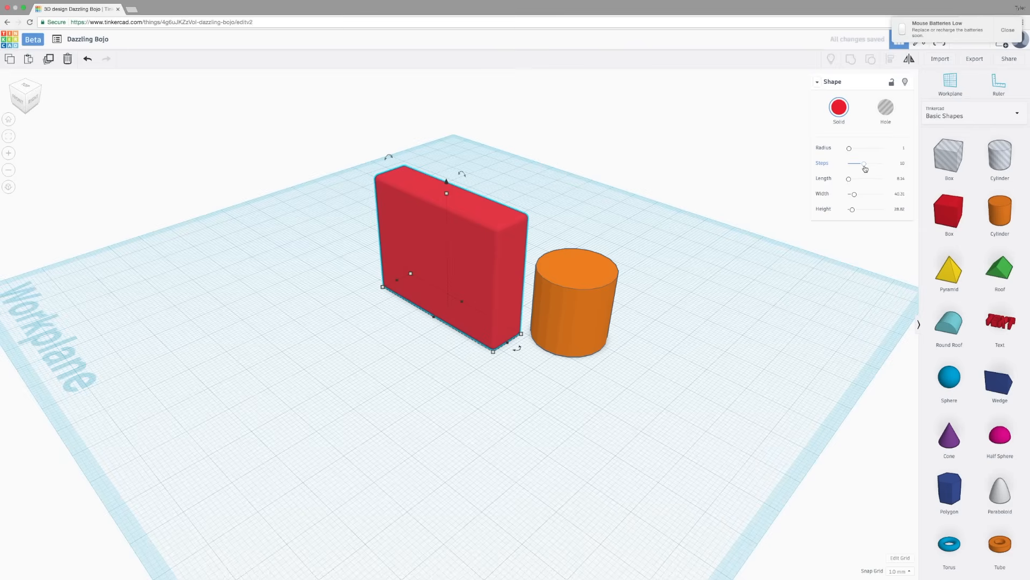
- Set the slab's edge Steps to 20 and Radius to 20 for strongly rounded corners
{"action": "left_click_drag", "start_coordinate": [863, 164], "coordinate": [847, 165]}
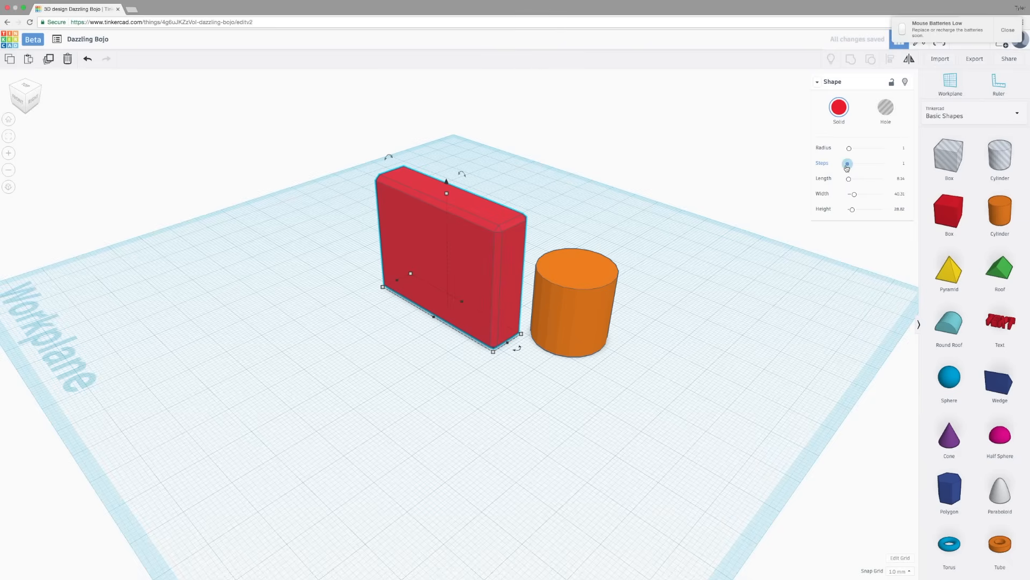
{"action": "left_click_drag", "start_coordinate": [848, 166], "coordinate": [885, 164]}
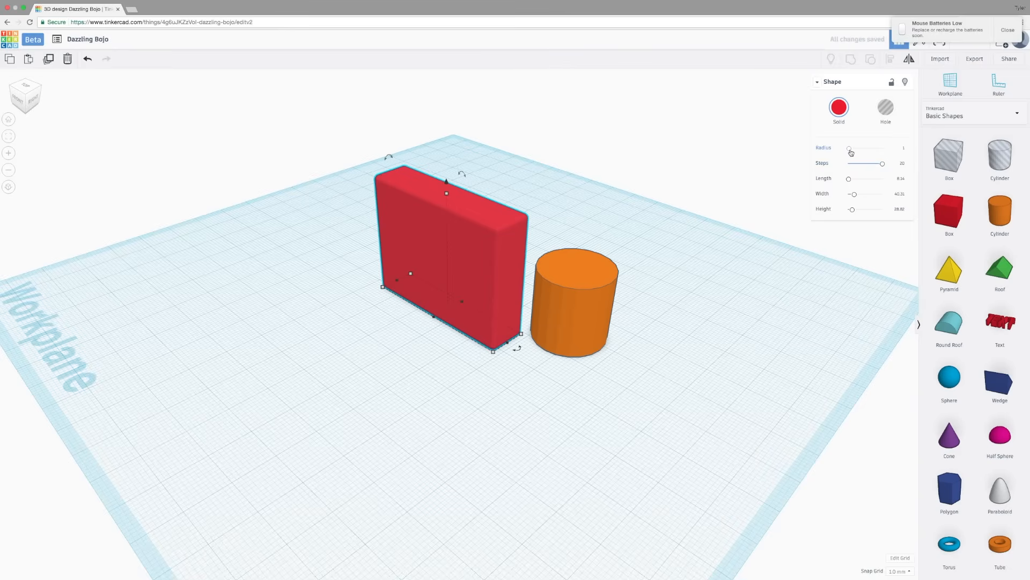
{"action": "left_click_drag", "start_coordinate": [850, 150], "coordinate": [908, 155]}
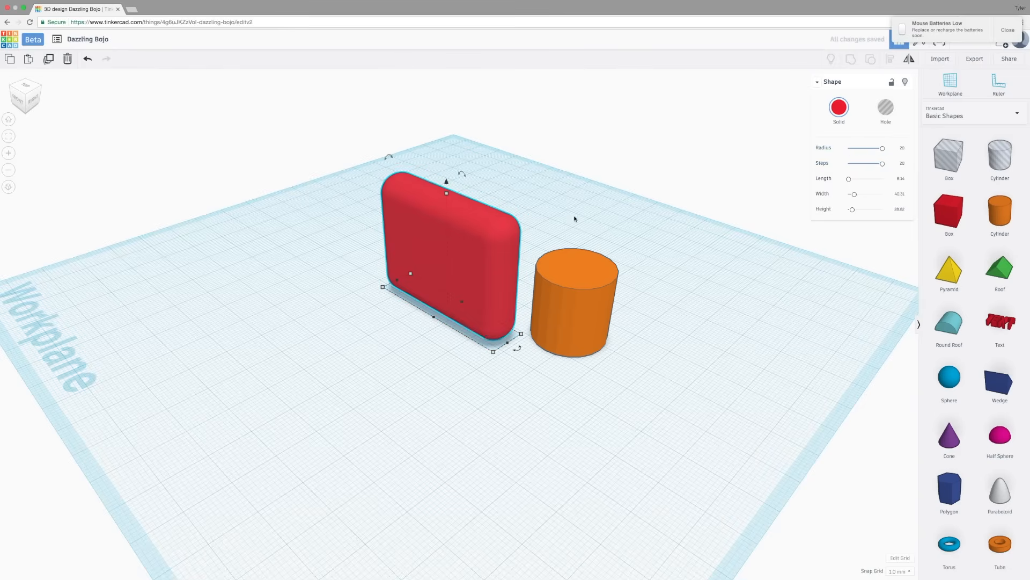
{"action": "scroll", "coordinate": [574, 217], "scroll_direction": "up", "scroll_amount": 2}
{"action": "scroll", "coordinate": [563, 214], "scroll_direction": "up", "scroll_amount": 2}
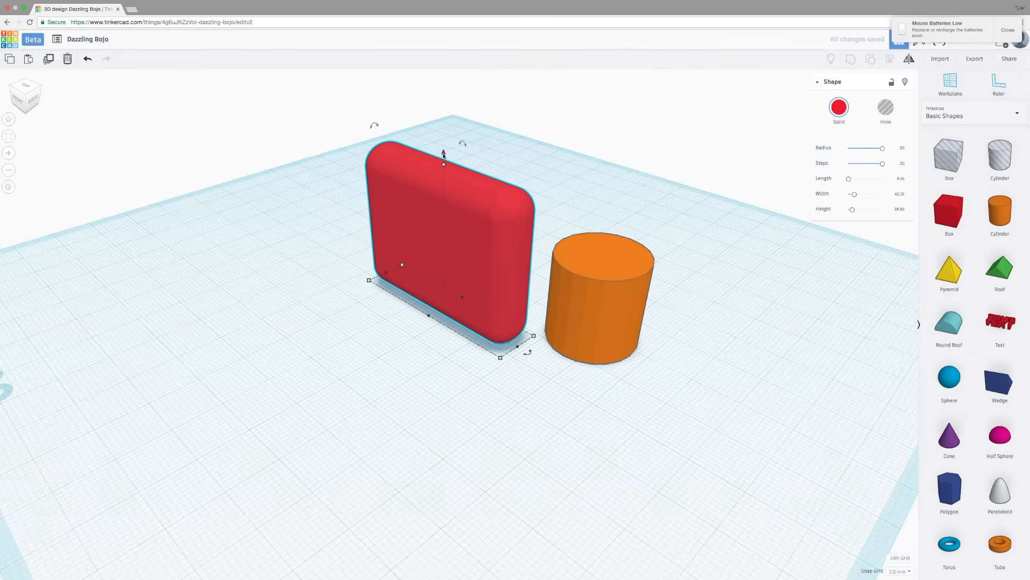
- Lower the rounded red slab so it sits partly sunk below the workplane
{"action": "mouse_move", "coordinate": [444, 153]}
{"action": "left_mouse_down"}
{"action": "mouse_move", "coordinate": [484, 152]}
{"action": "mouse_move", "coordinate": [473, 286]}
{"action": "left_mouse_up"}
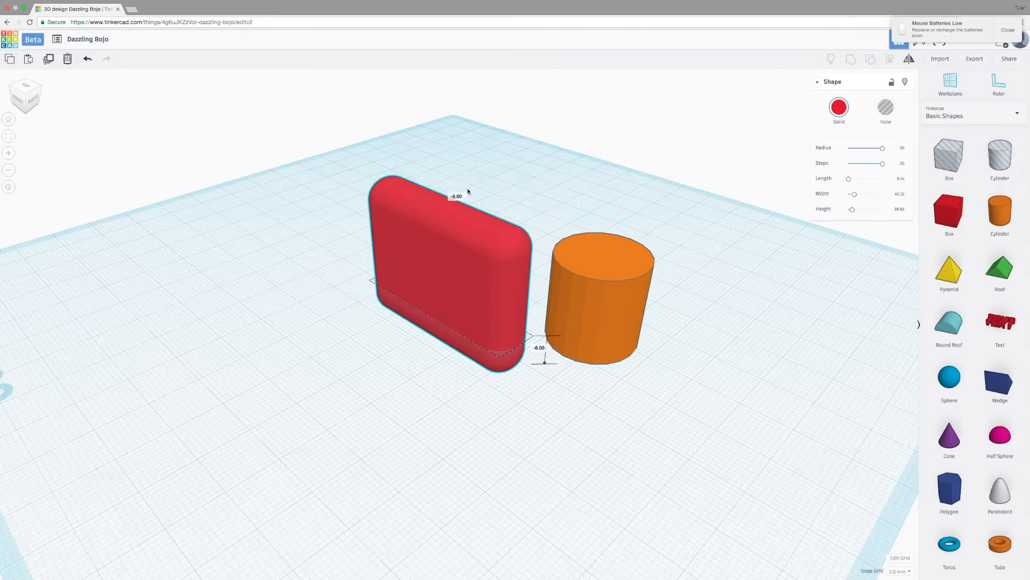
{"action": "left_click", "coordinate": [573, 306]}
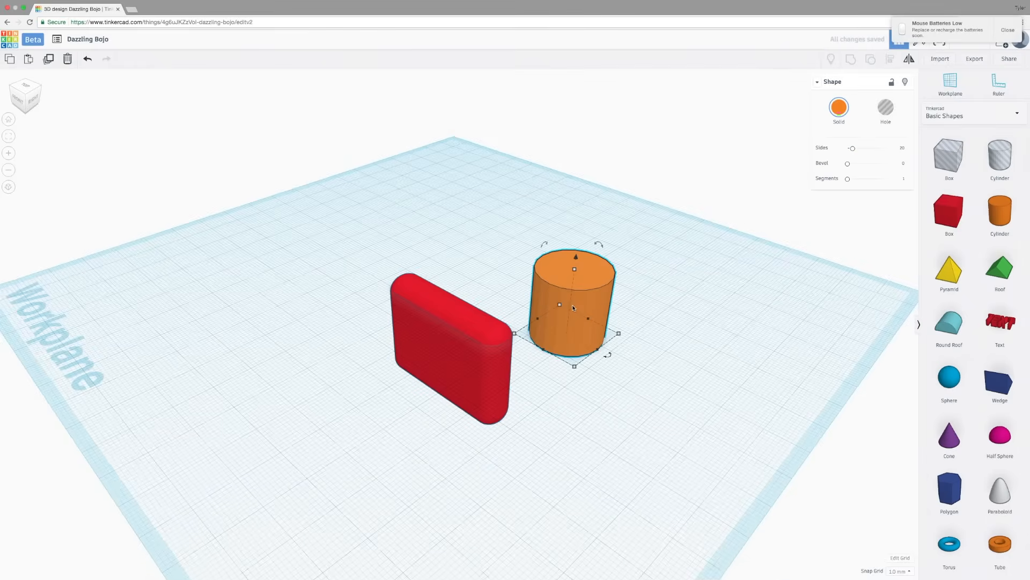
- Move the orange cylinder onto the slab's top and group the two into one shape
{"action": "left_click_drag", "start_coordinate": [568, 294], "coordinate": [446, 280]}
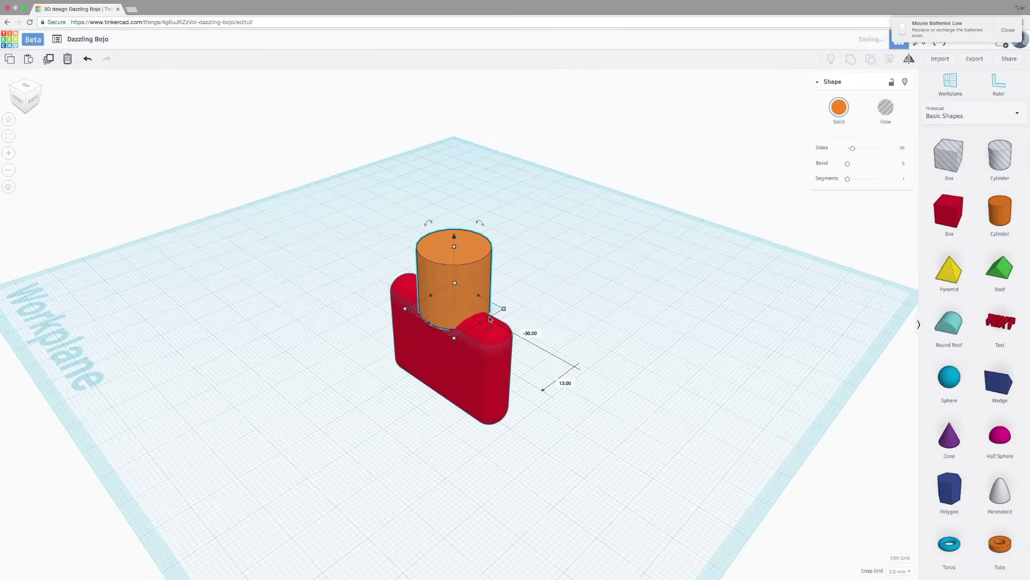
{"action": "scroll", "coordinate": [465, 357], "scroll_direction": "up", "scroll_amount": 2}
{"action": "left_click", "coordinate": [466, 356], "text": "shift"}
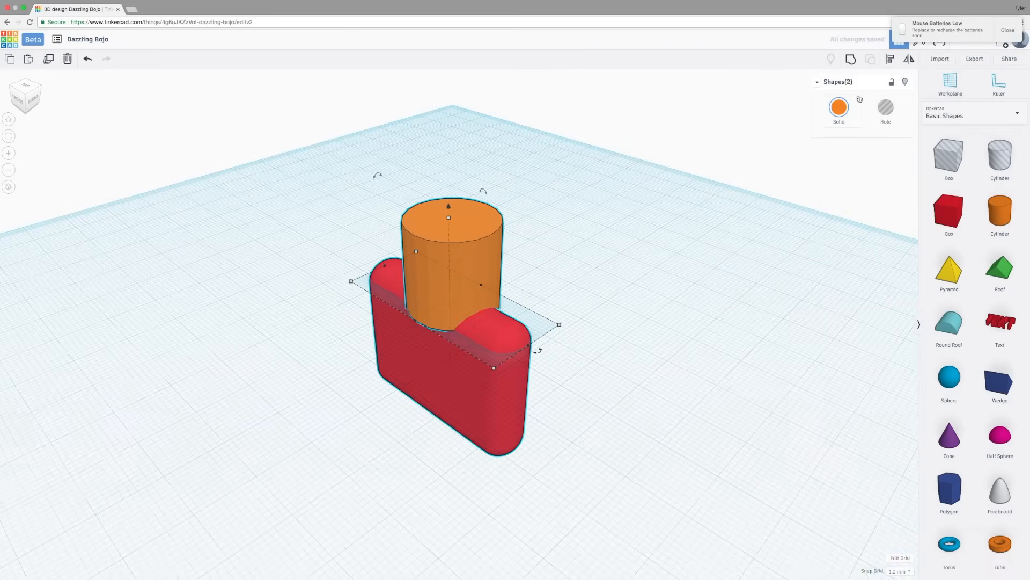
{"action": "left_click", "coordinate": [851, 62]}
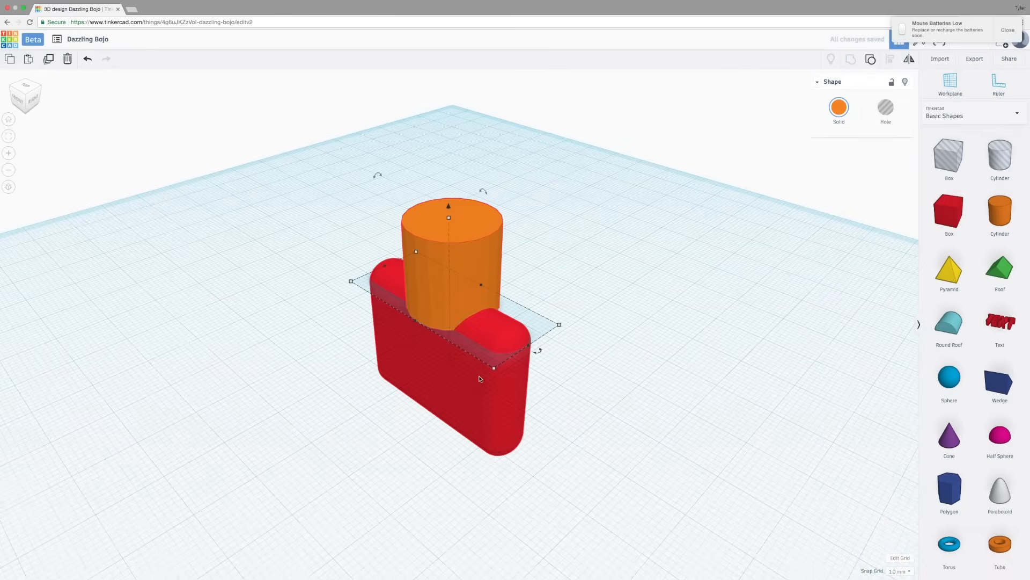
{"action": "scroll", "coordinate": [502, 333], "scroll_direction": "down", "scroll_amount": 2}
{"action": "left_click", "coordinate": [831, 91]}
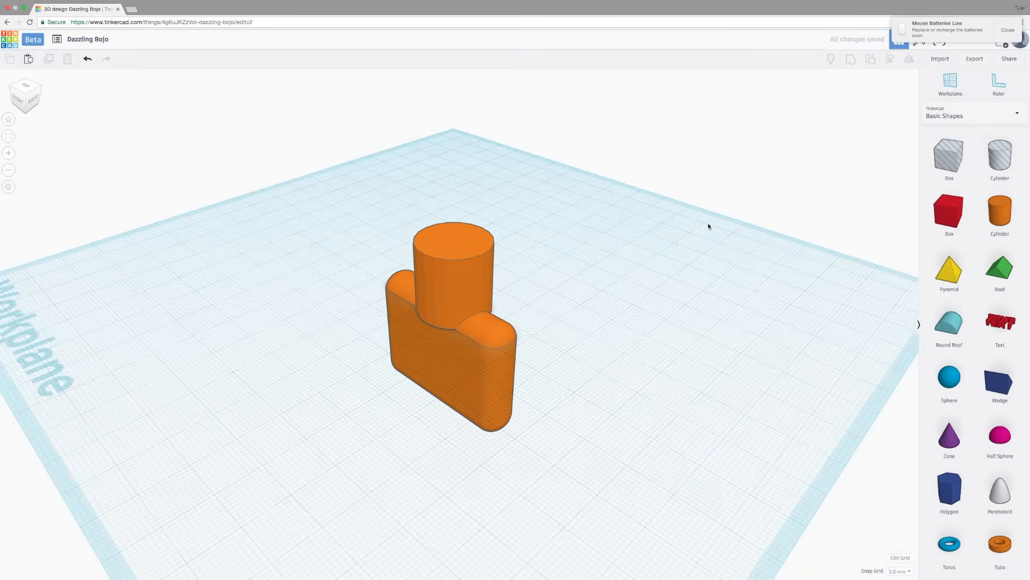
- Raise the grouped orange shape off the workplane using its cone handle
{"action": "left_click", "coordinate": [452, 268]}
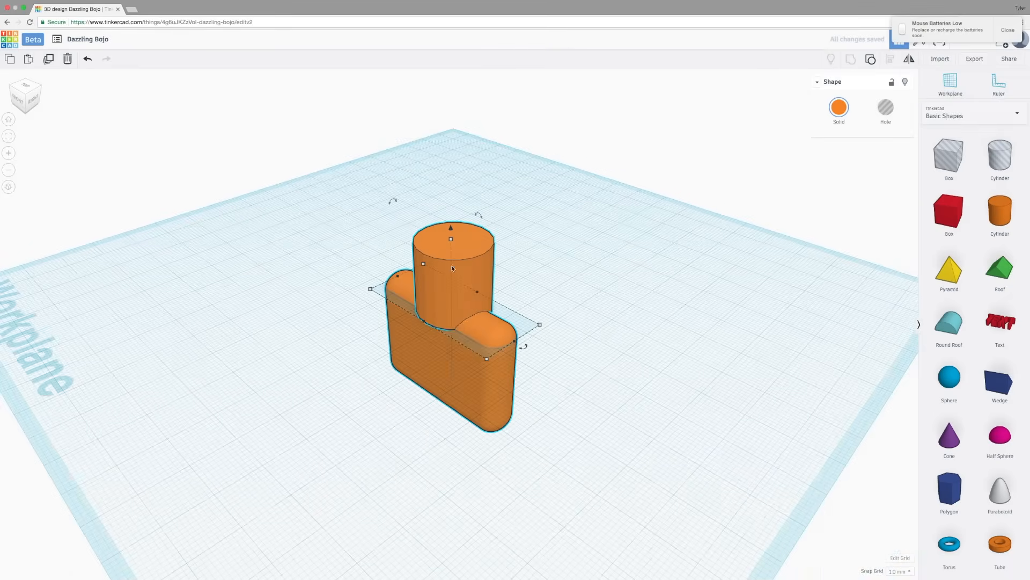
{"action": "left_click_drag", "start_coordinate": [450, 228], "coordinate": [460, 107]}
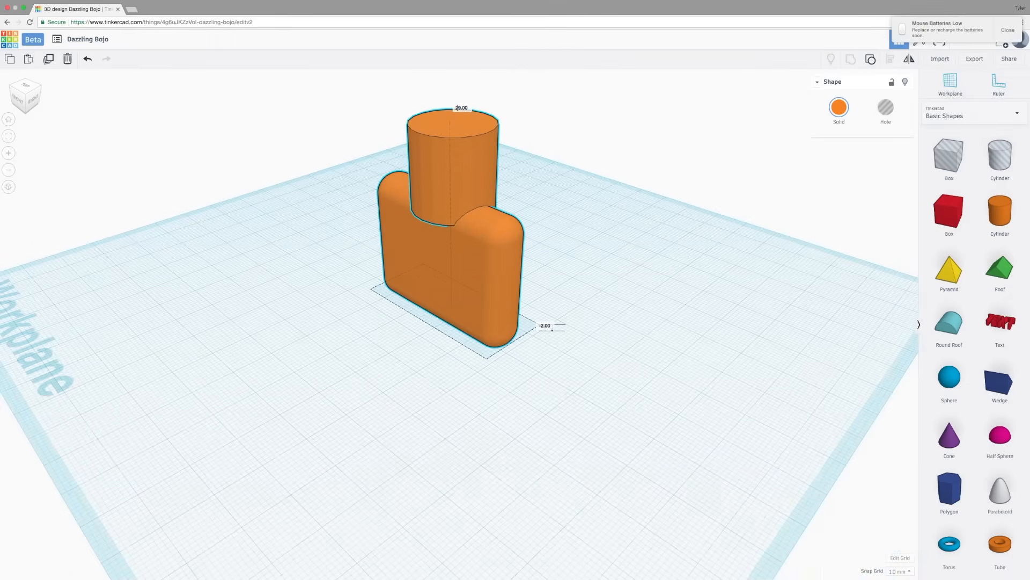
{"action": "left_click", "coordinate": [616, 301]}
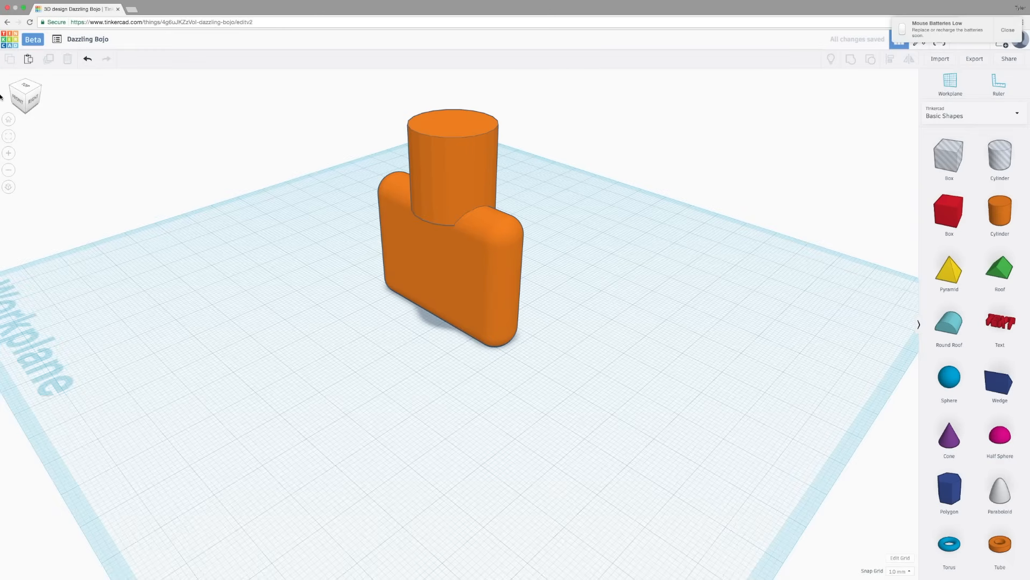
{"action": "left_click", "coordinate": [416, 185]}
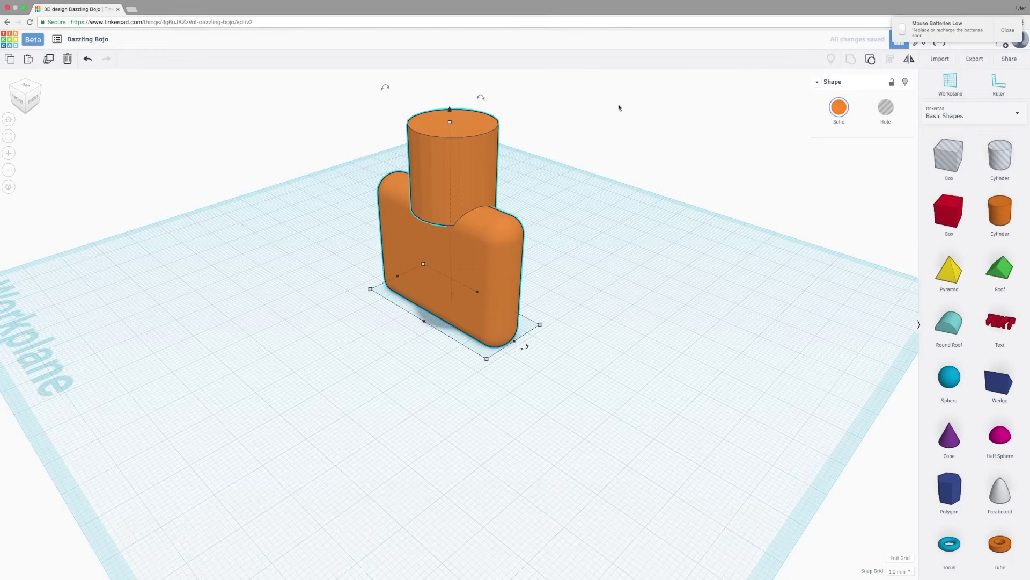
- Ungroup the slab and cylinder, then reduce the cylinder's number of sides
{"action": "left_click", "coordinate": [868, 63]}
{"action": "left_click", "coordinate": [491, 142]}
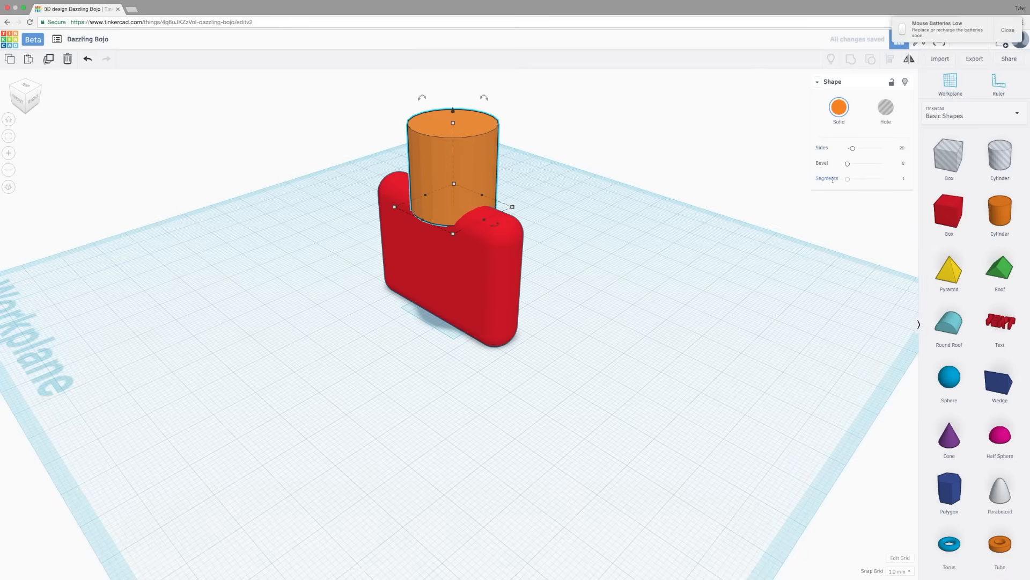
{"action": "mouse_move", "coordinate": [852, 148]}
{"action": "left_mouse_down"}
{"action": "mouse_move", "coordinate": [892, 150]}
{"action": "mouse_move", "coordinate": [811, 147]}
{"action": "left_mouse_up"}
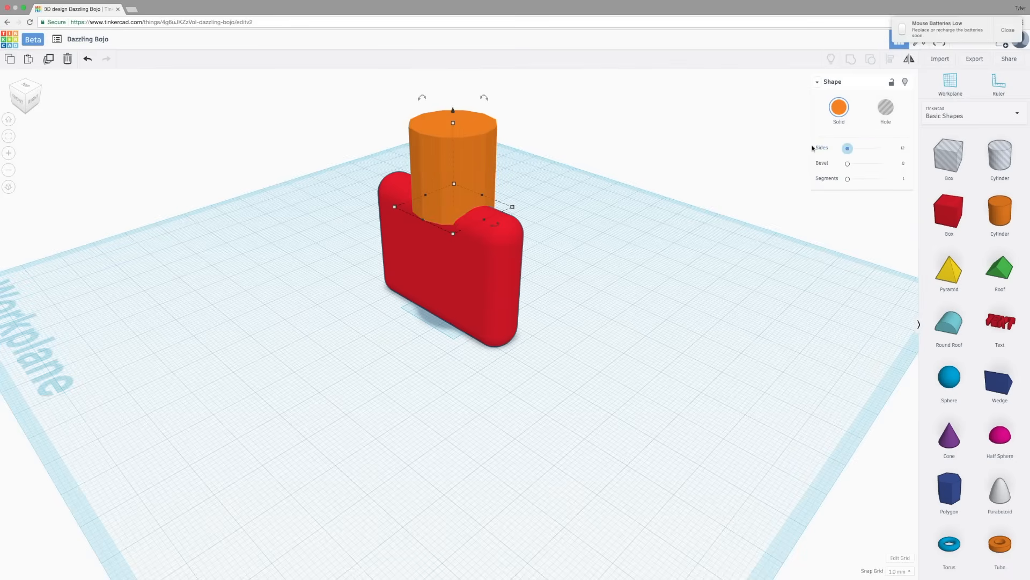
- Give the cylinder a bevelled top edge, adjusting its bevel size and segment count
{"action": "mouse_move", "coordinate": [847, 163]}
{"action": "left_mouse_down"}
{"action": "mouse_move", "coordinate": [892, 169]}
{"action": "mouse_move", "coordinate": [853, 165]}
{"action": "left_mouse_up"}
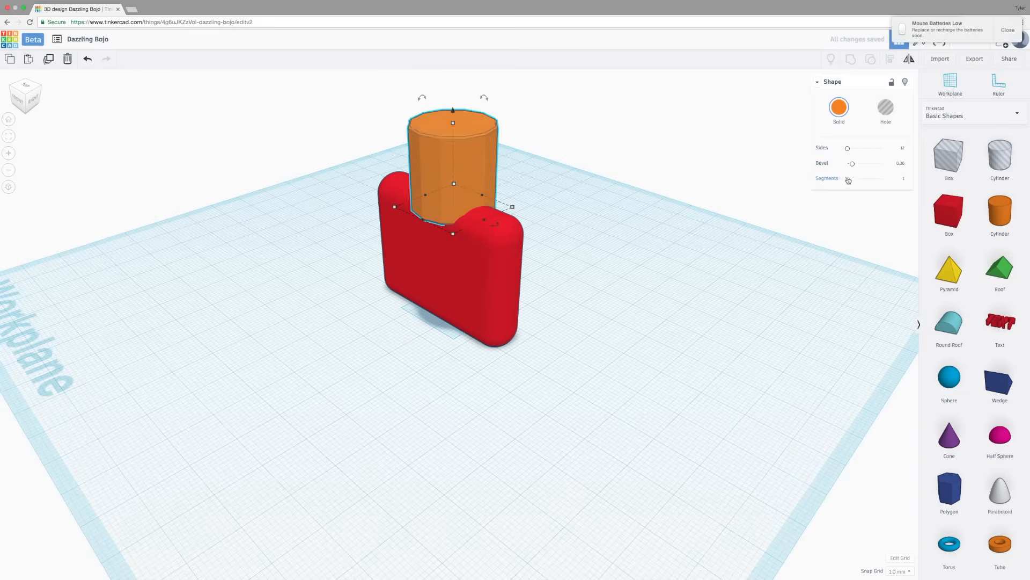
{"action": "left_click_drag", "start_coordinate": [847, 177], "coordinate": [898, 180]}
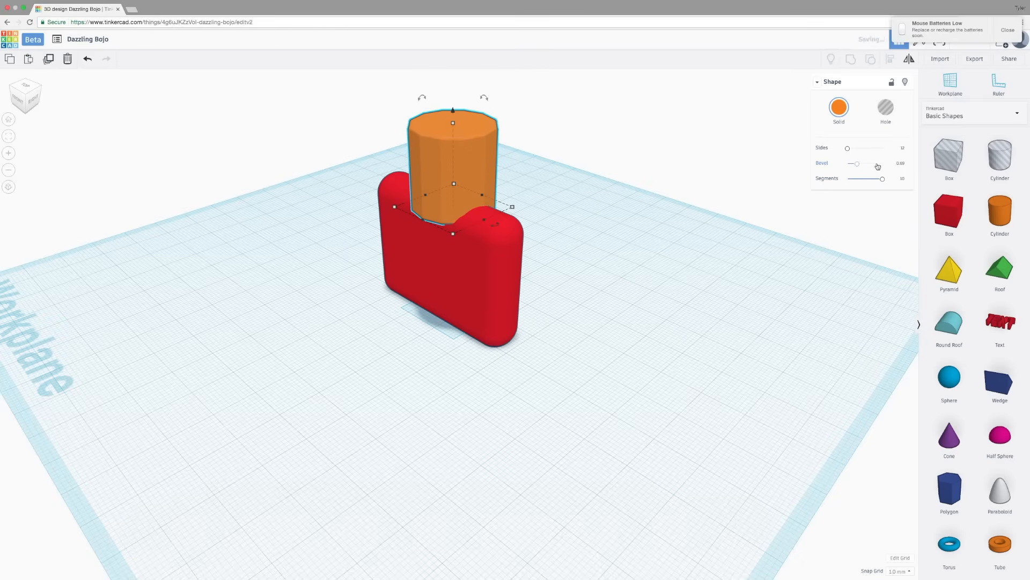
{"action": "left_click_drag", "start_coordinate": [882, 178], "coordinate": [863, 182]}
{"action": "left_click", "coordinate": [862, 182]}
{"action": "left_click", "coordinate": [876, 164]}
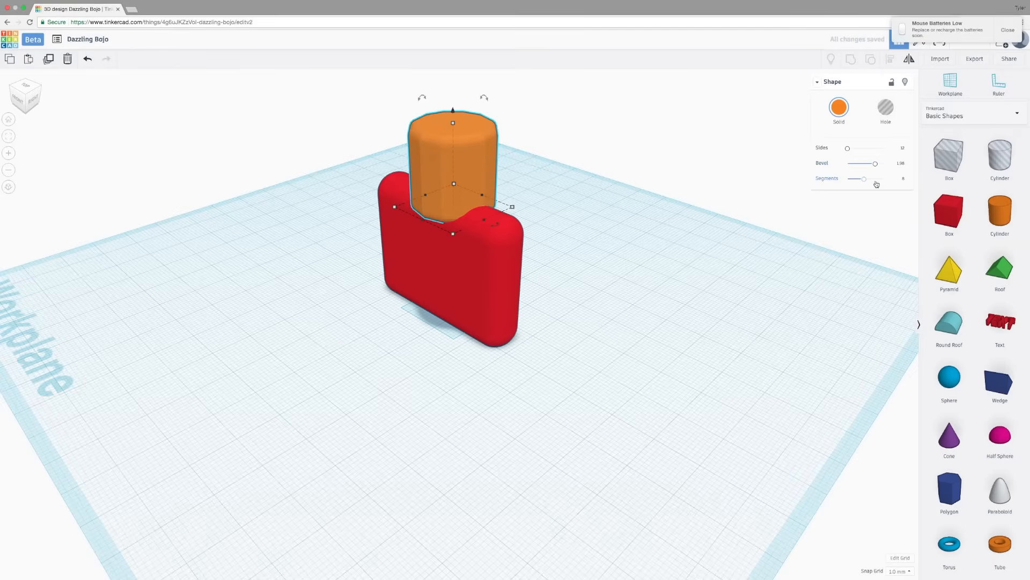
{"action": "left_click", "coordinate": [876, 181]}
{"action": "left_click", "coordinate": [887, 108]}
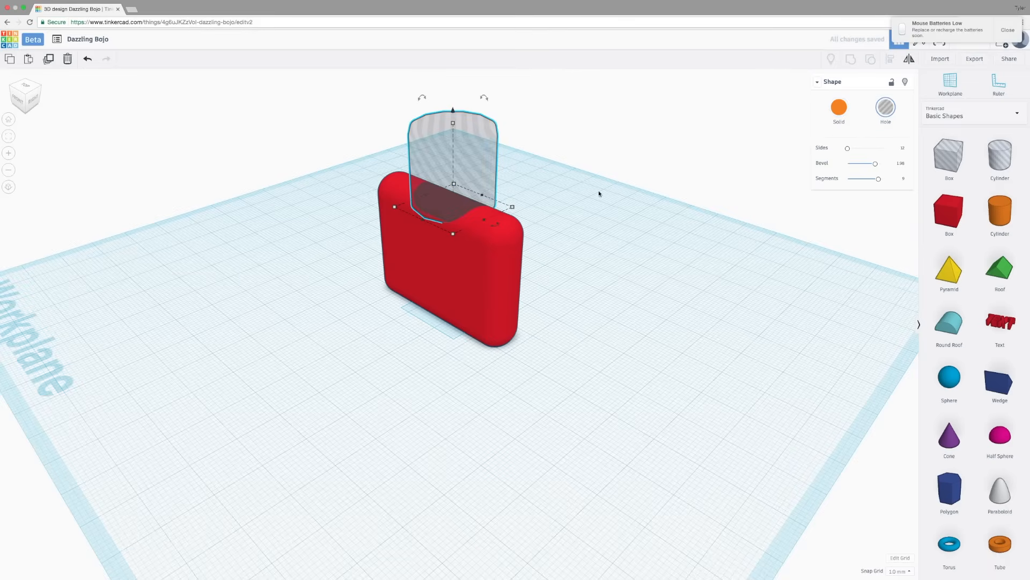
{"action": "left_click", "coordinate": [456, 245], "text": "shift"}
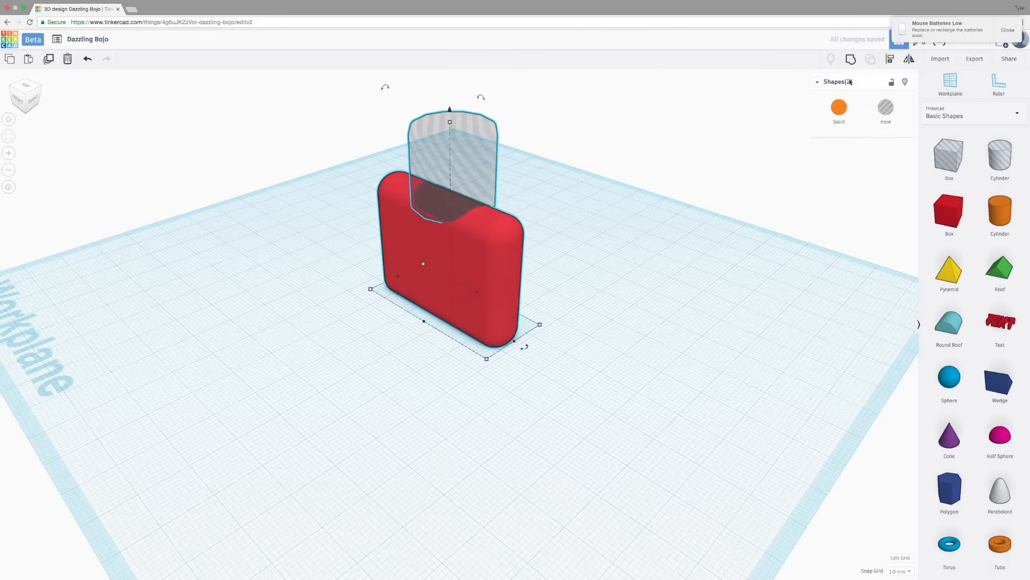
{"action": "left_click", "coordinate": [850, 59]}
{"action": "left_click", "coordinate": [534, 226]}
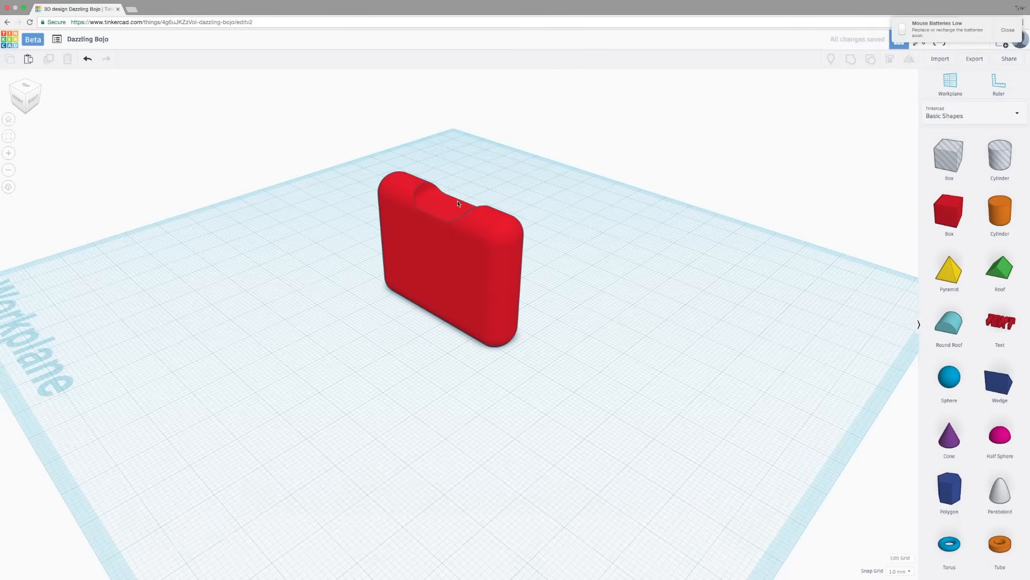
{"action": "scroll", "coordinate": [458, 233], "scroll_direction": "up", "scroll_amount": 3}
{"action": "left_click", "coordinate": [466, 256]}
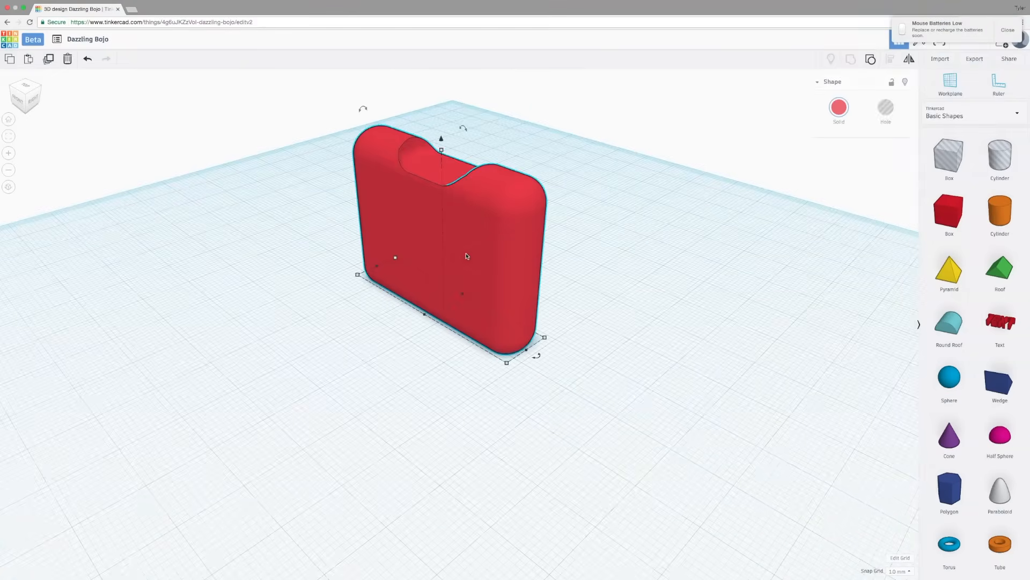
{"action": "scroll", "coordinate": [459, 226], "scroll_direction": "down", "scroll_amount": 2}
{"action": "scroll", "coordinate": [448, 187], "scroll_direction": "down", "scroll_amount": 1}
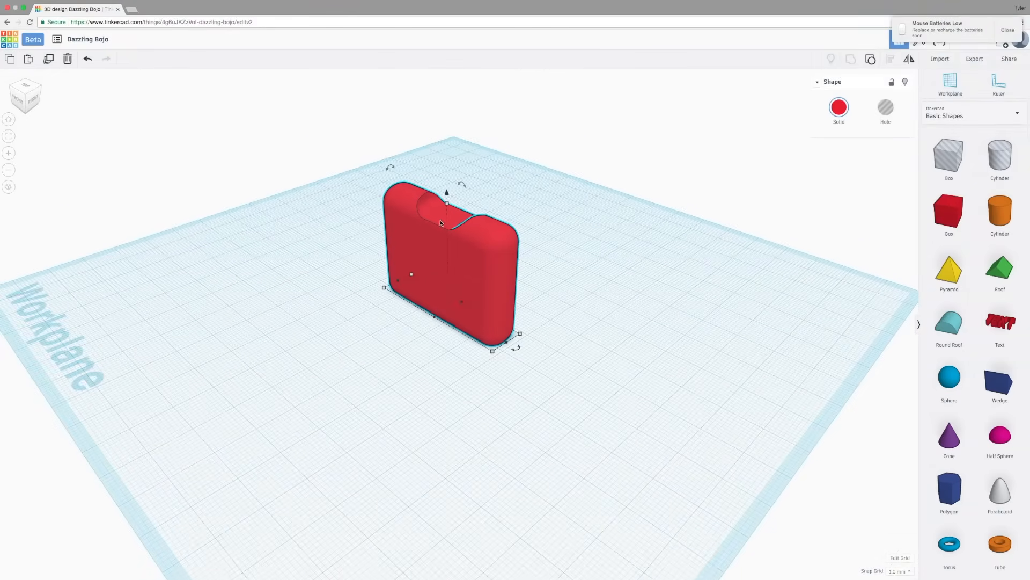
{"action": "left_click", "coordinate": [891, 83]}
{"action": "right_click_drag", "start_coordinate": [449, 239], "coordinate": [456, 208]}
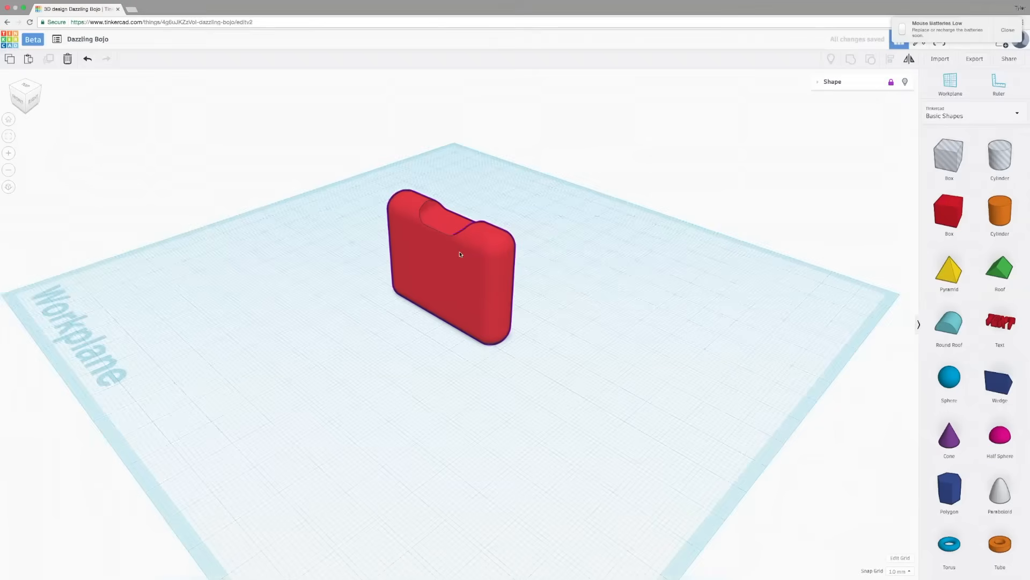
{"action": "scroll", "coordinate": [438, 249], "scroll_direction": "up", "scroll_amount": 3}
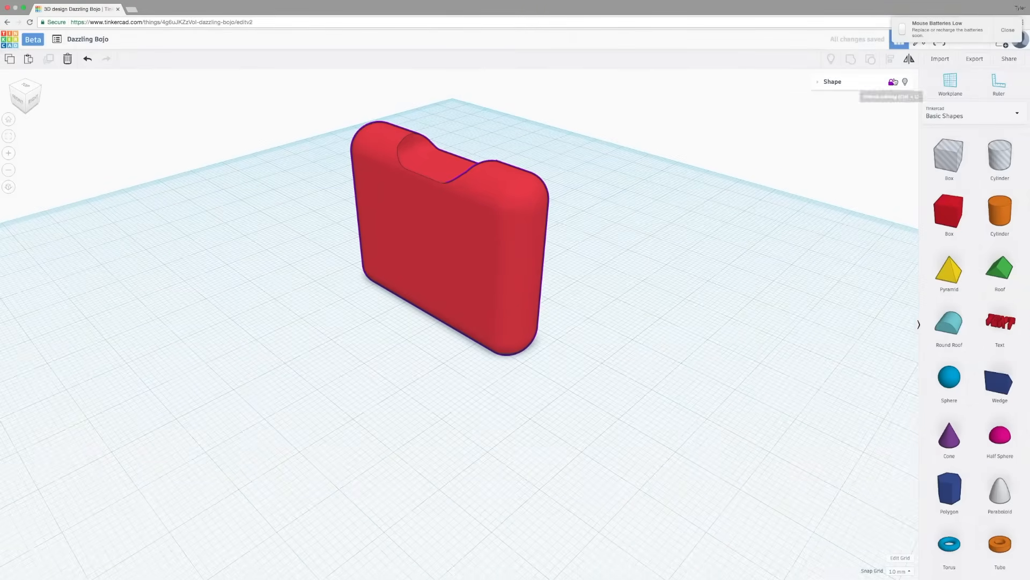
{"action": "left_click", "coordinate": [891, 82]}
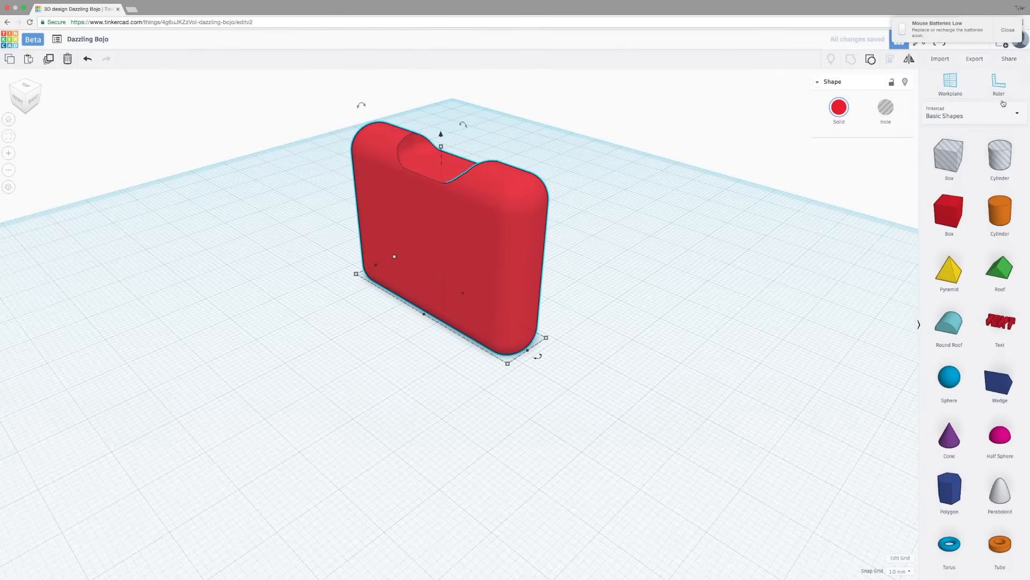
- Place a new red box beside the rounded one and anchor the ruler at its corner
{"action": "left_click_drag", "start_coordinate": [950, 211], "coordinate": [692, 339]}
{"action": "left_click", "coordinate": [692, 339]}
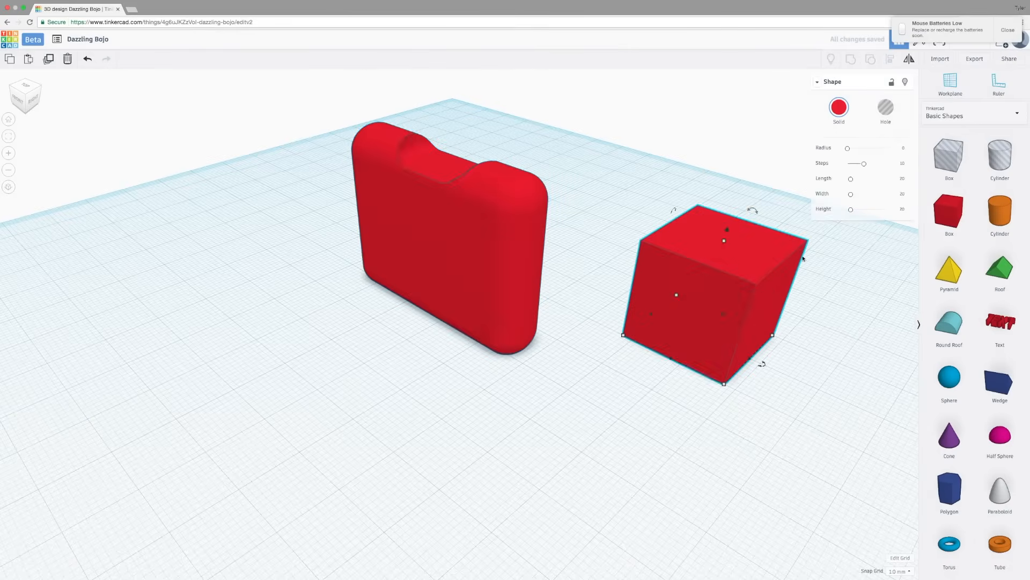
{"action": "left_click", "coordinate": [998, 83]}
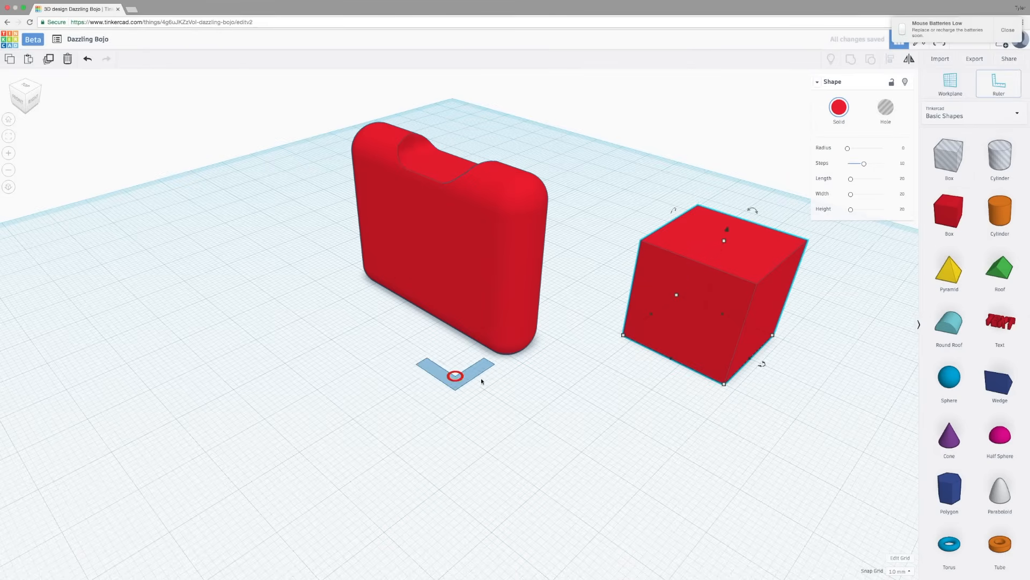
{"action": "left_click", "coordinate": [724, 386]}
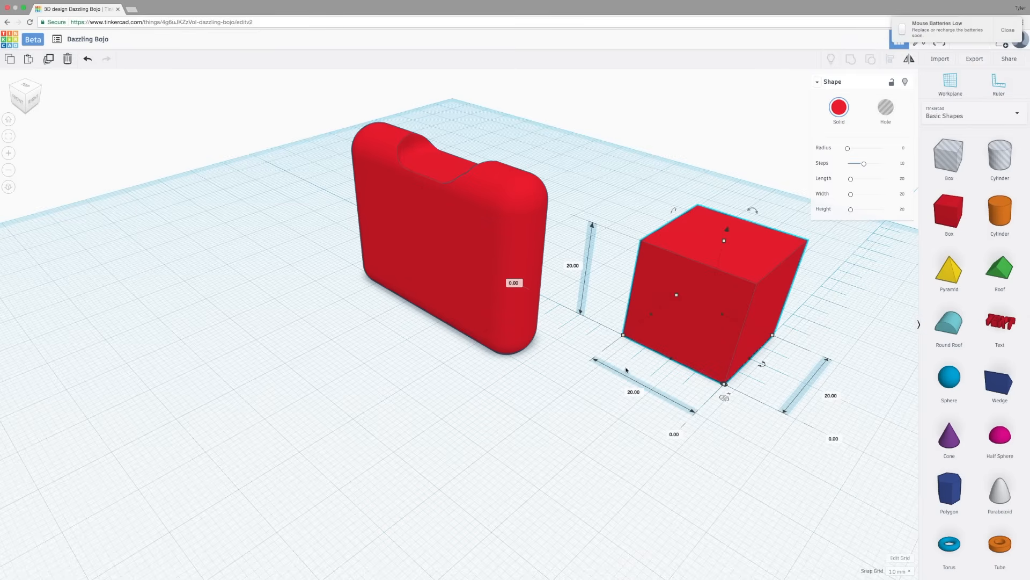
- Change the new box's 20.00 dimension to 15.00
{"action": "left_click", "coordinate": [634, 392]}
{"action": "type", "text": "15"}
{"action": "key", "text": "Return"}
{"action": "scroll", "coordinate": [615, 298], "scroll_direction": "down", "scroll_amount": 2}
{"action": "scroll", "coordinate": [615, 298], "scroll_direction": "down", "scroll_amount": 2}
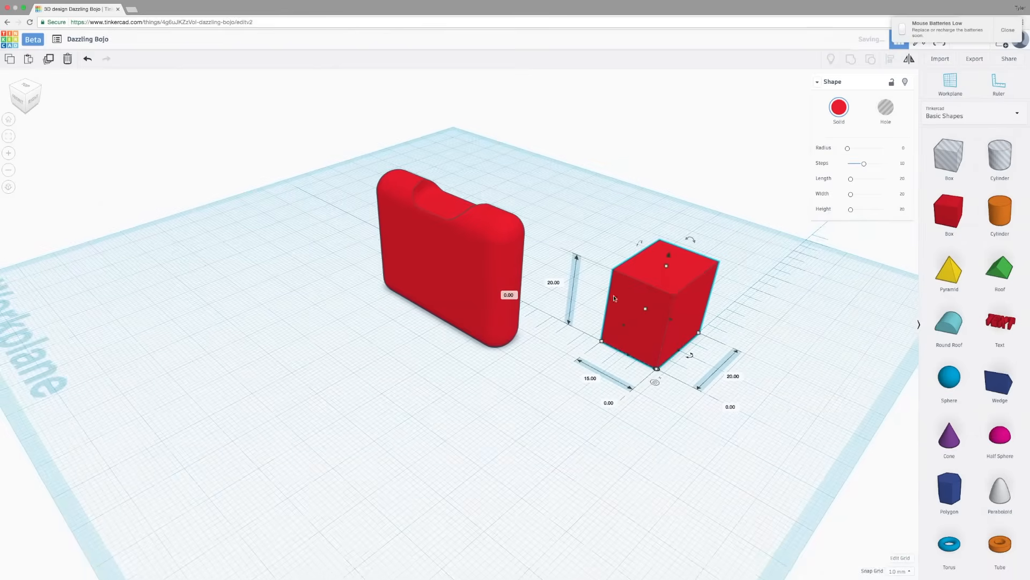
{"action": "left_click", "coordinate": [998, 83]}
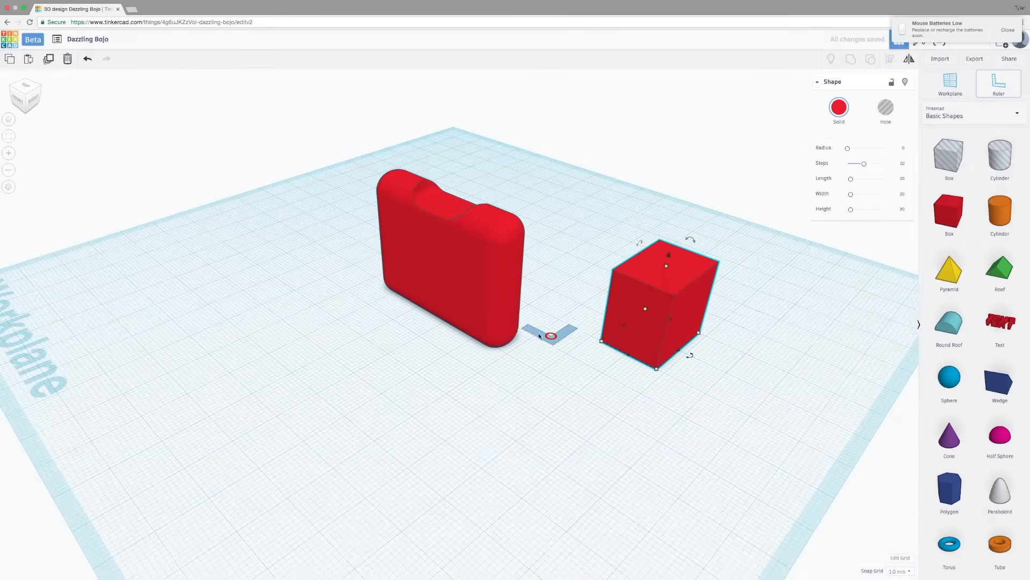
{"action": "key", "text": "Escape"}
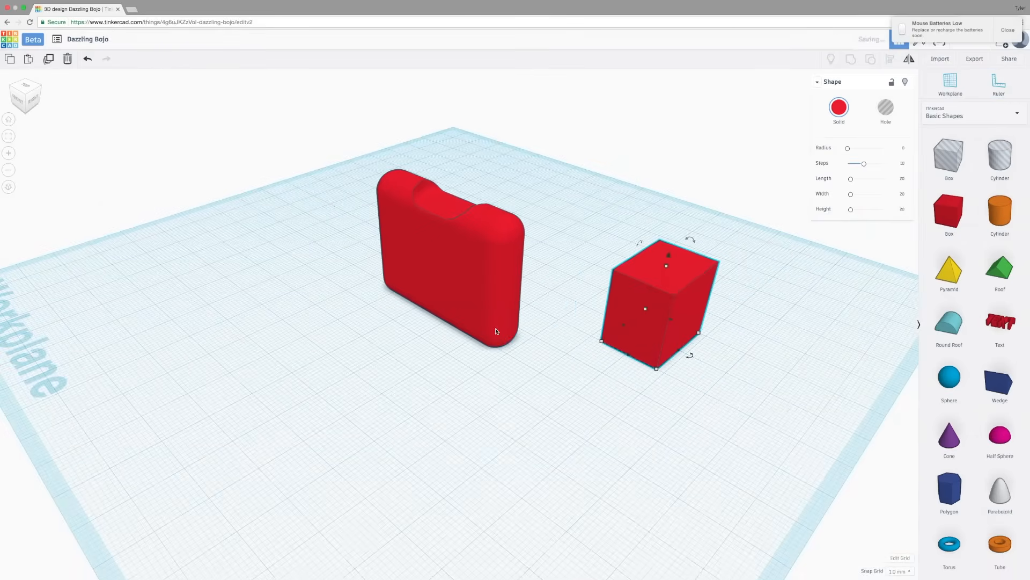
{"action": "left_click", "coordinate": [496, 331]}
- Anchor the ruler at the rounded box's corner and set its 10.99 depth to 12.00
{"action": "left_click", "coordinate": [998, 83]}
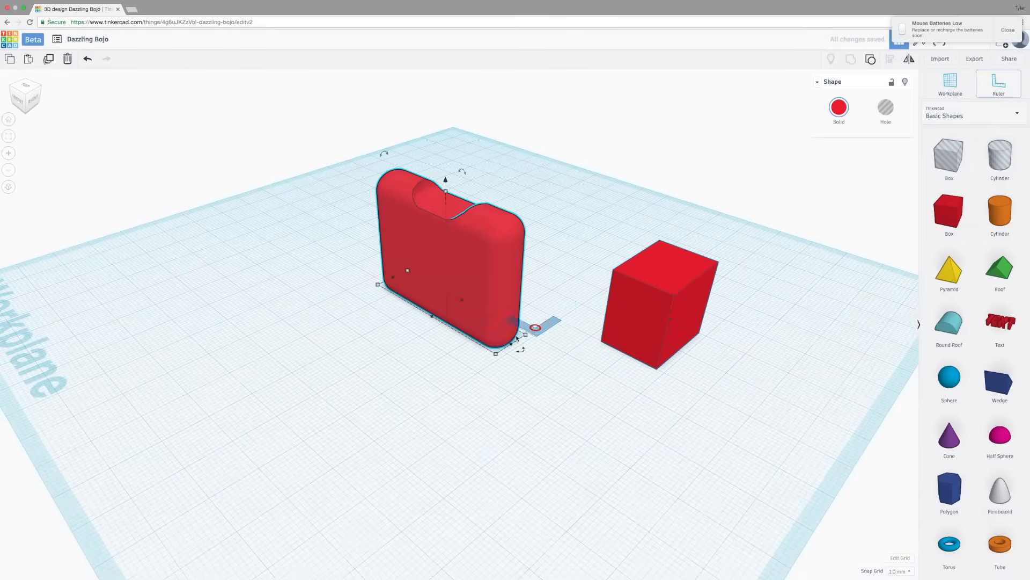
{"action": "left_click", "coordinate": [493, 353]}
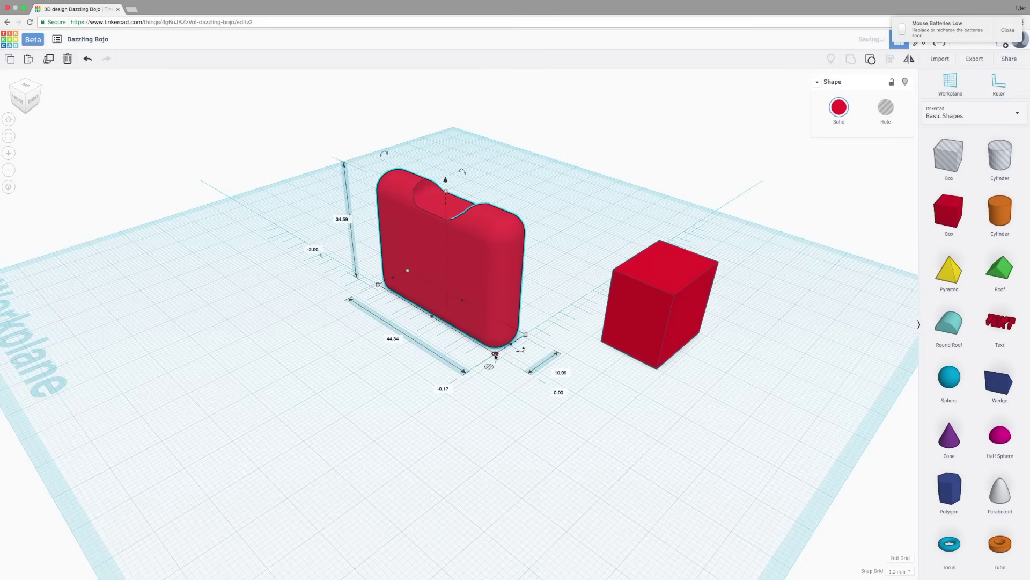
{"action": "left_click", "coordinate": [560, 372]}
{"action": "type", "text": "12"}
{"action": "key", "text": "Return"}
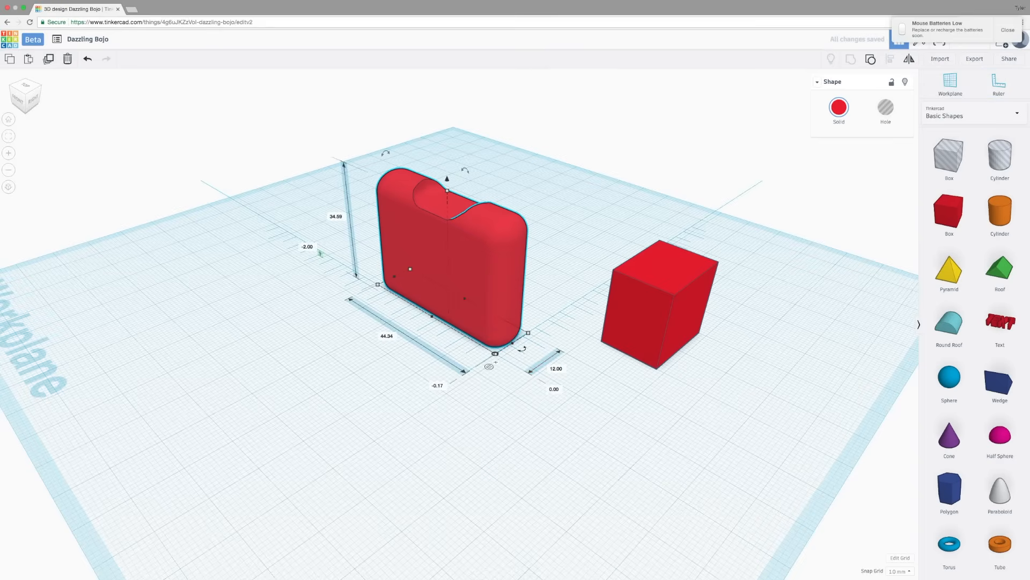
- Increase the rounded box's depth again to 25.00
{"action": "left_click", "coordinate": [558, 370]}
{"action": "type", "text": "25"}
{"action": "key", "text": "Return"}
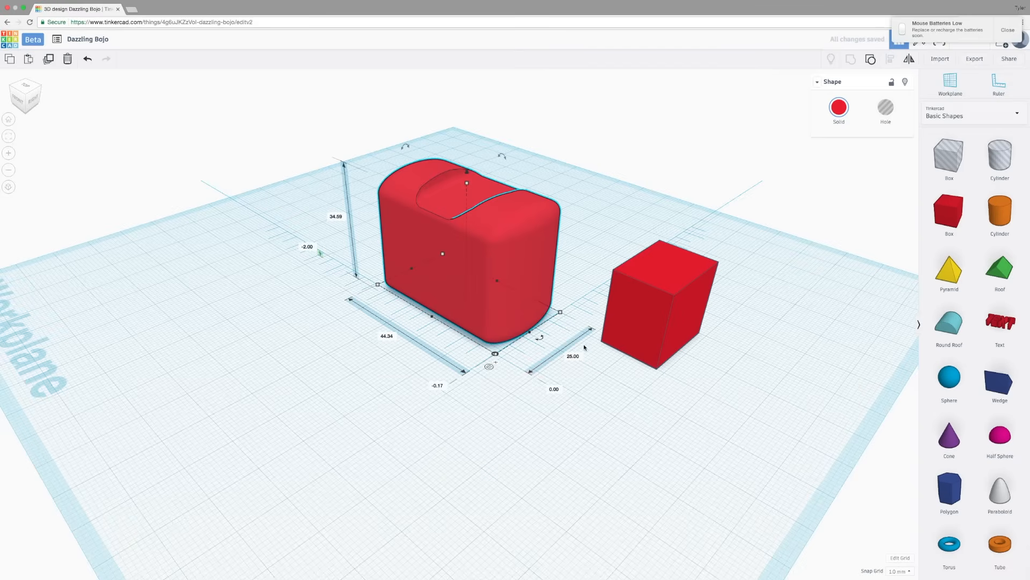
{"action": "left_click", "coordinate": [586, 348]}
{"action": "left_click", "coordinate": [493, 258]}
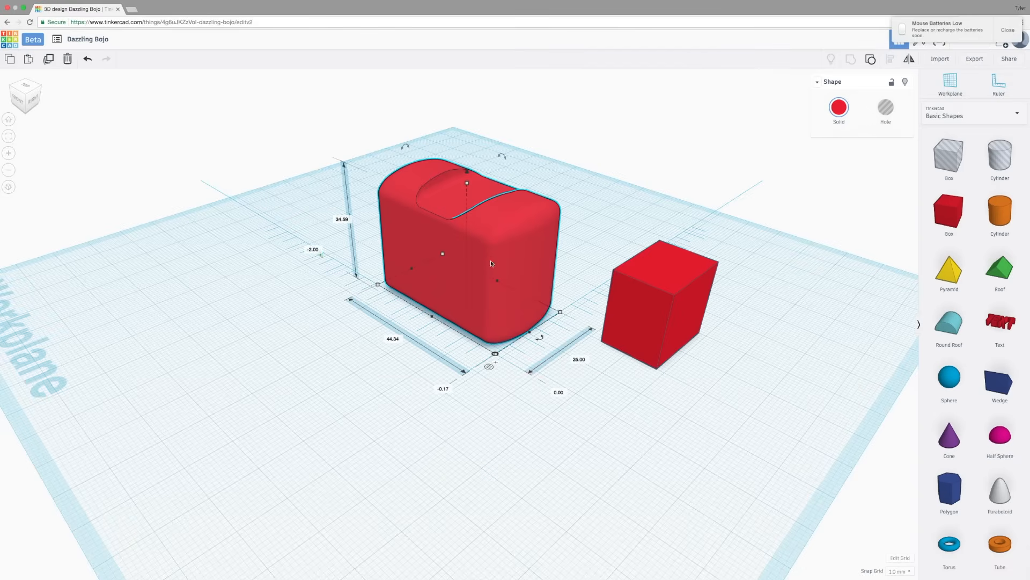
{"action": "left_click", "coordinate": [971, 62]}
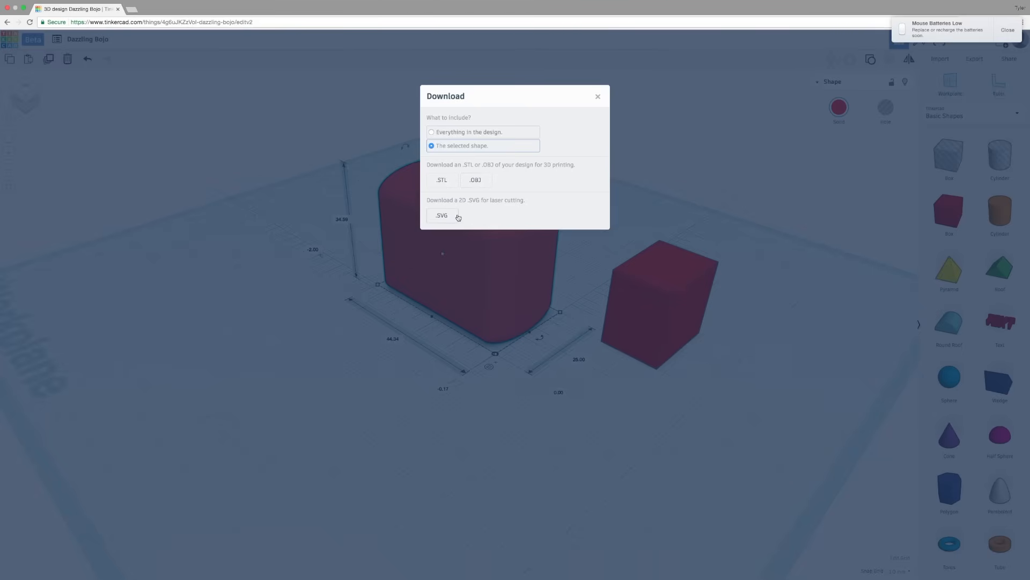
{"action": "left_click", "coordinate": [441, 180]}
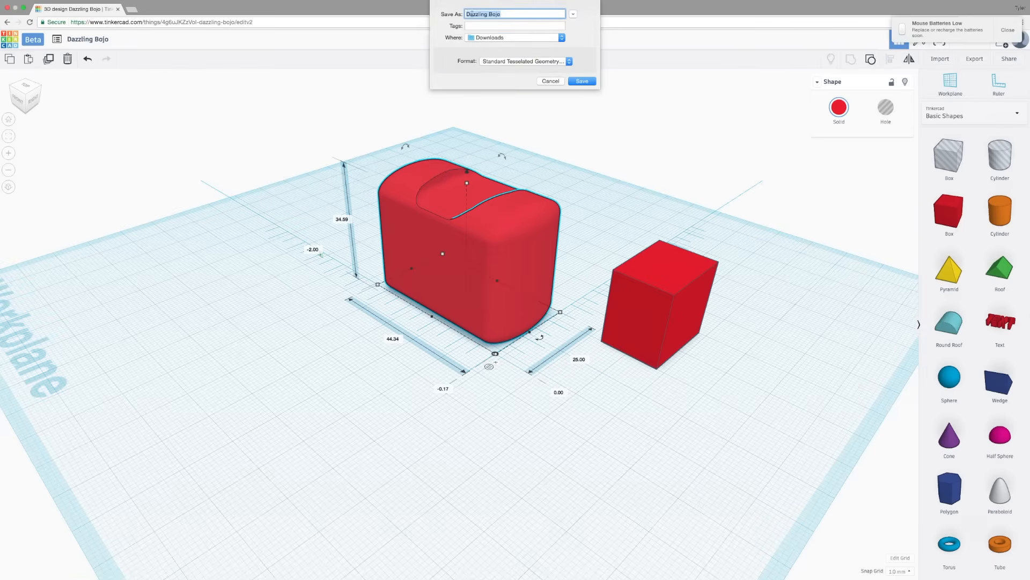
{"action": "left_click", "coordinate": [550, 81]}
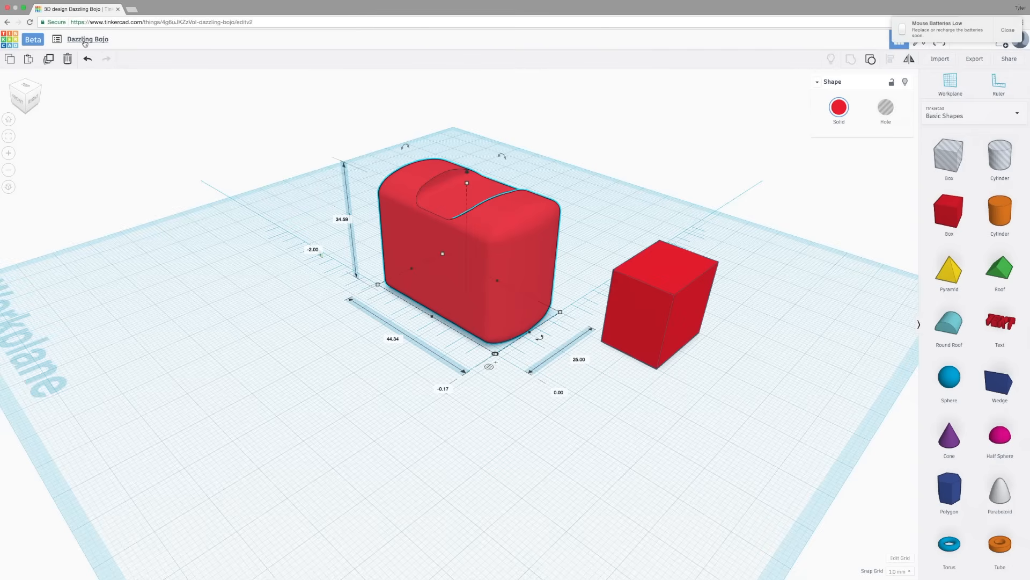
- Rename the design from Dazzling Bojo to 'TinkerCAD Test'
{"action": "left_click", "coordinate": [85, 43]}
{"action": "type", "text": "T"}
{"action": "type", "text": "est"}
{"action": "key", "text": "Return"}
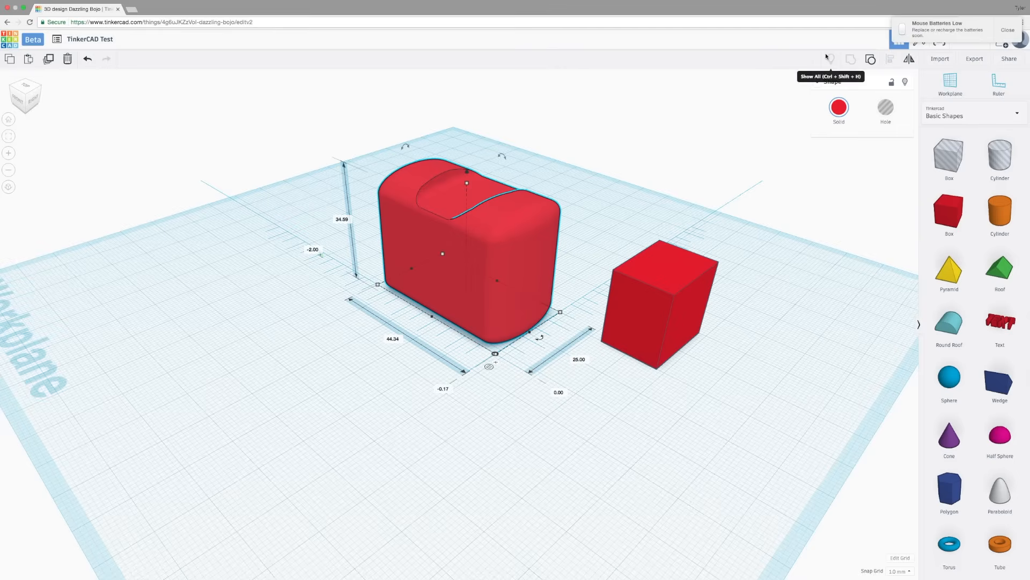
- Export the selected block as an STL file saved to the Desktop
{"action": "left_click", "coordinate": [974, 58]}
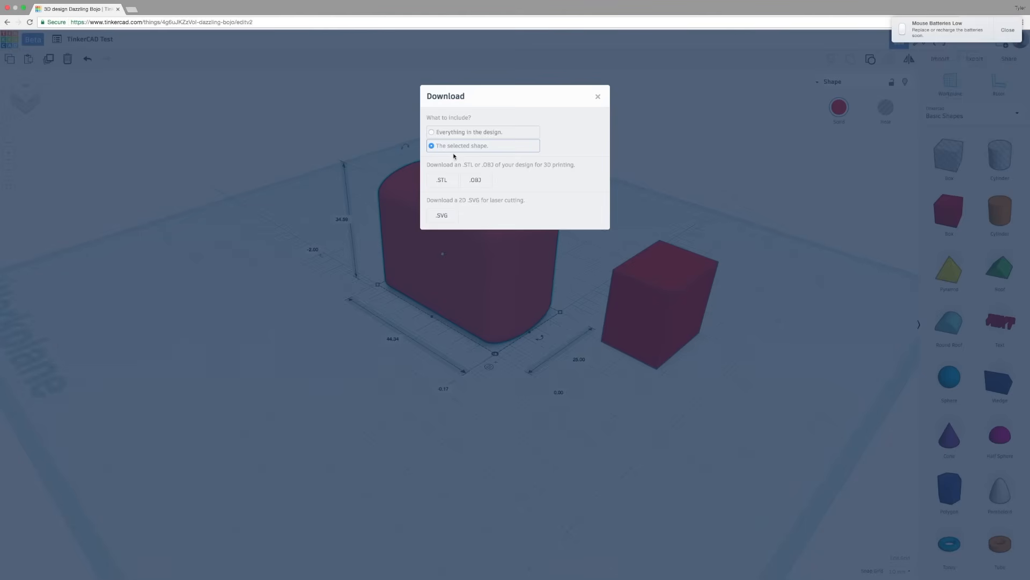
{"action": "left_click", "coordinate": [447, 184]}
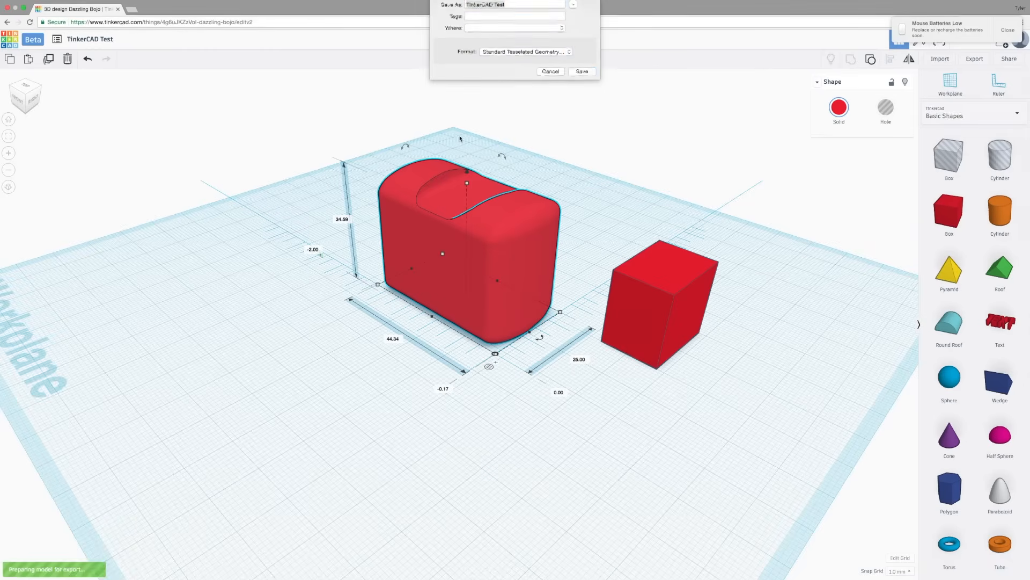
{"action": "left_click", "coordinate": [505, 38]}
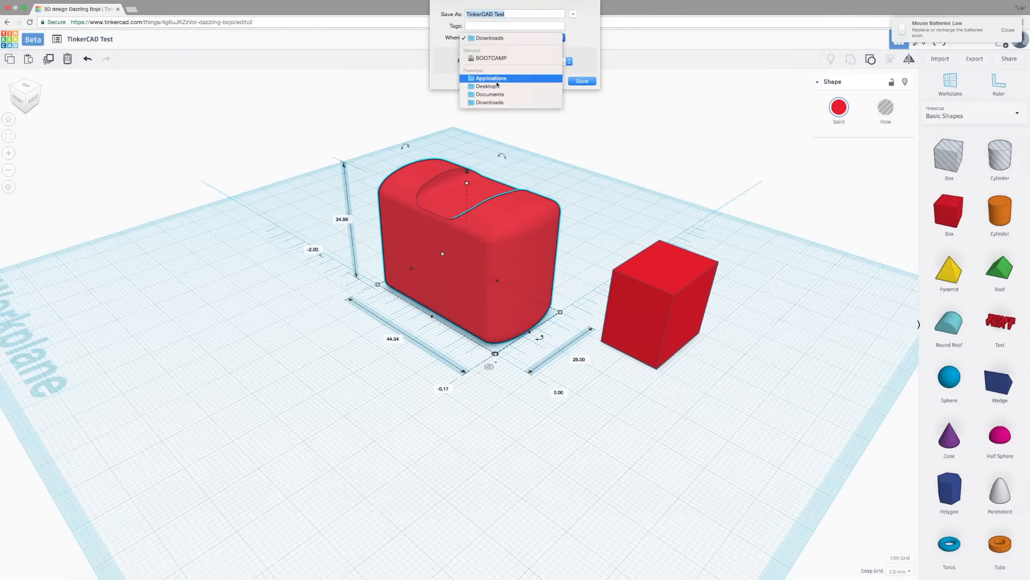
{"action": "left_click", "coordinate": [511, 86]}
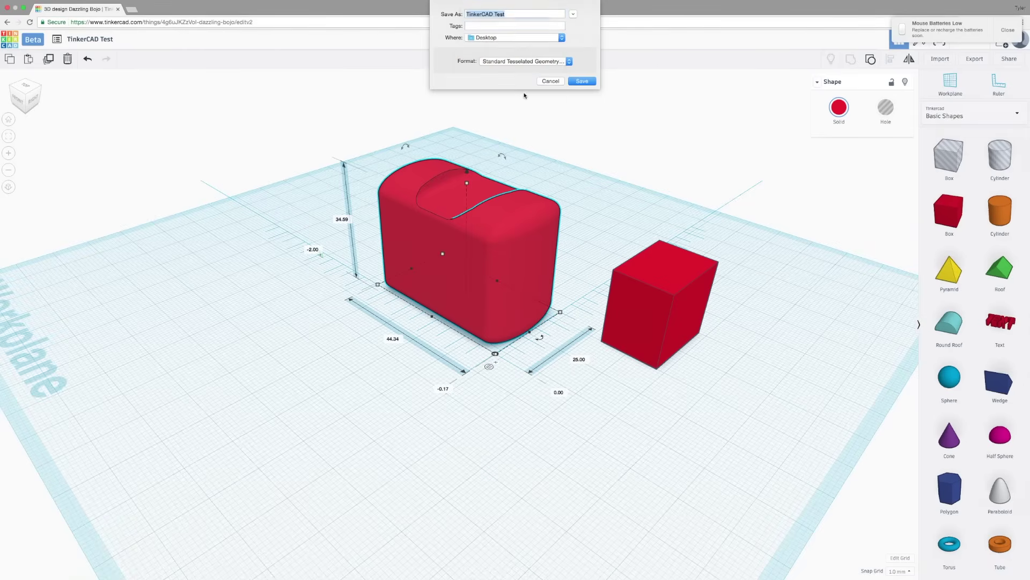
{"action": "left_click", "coordinate": [587, 82]}
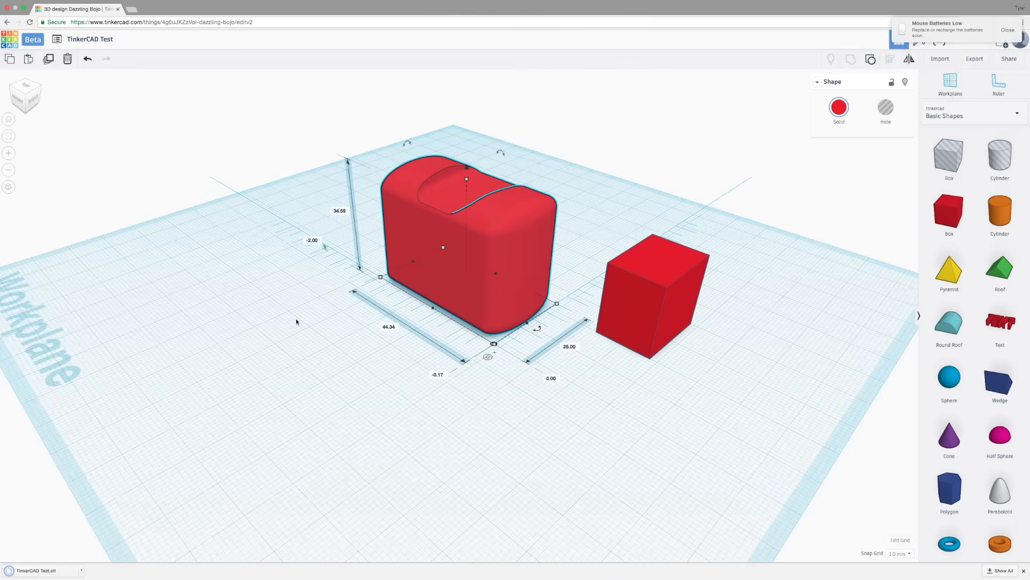